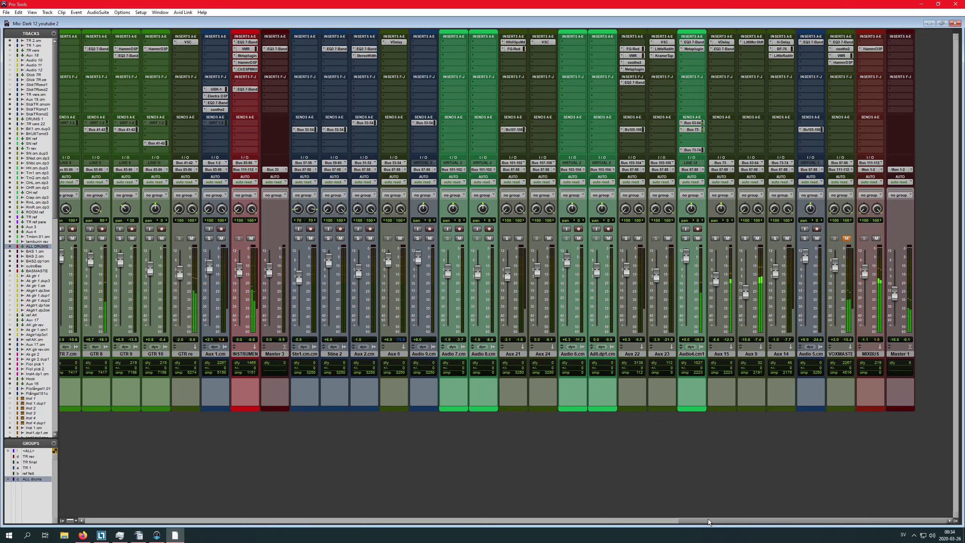
Insert the Acustica TAN compressor below the EQ3 7-Band on the BK ref track, reposition its window and close it
left_click_drag(708, 519, 188, 520)
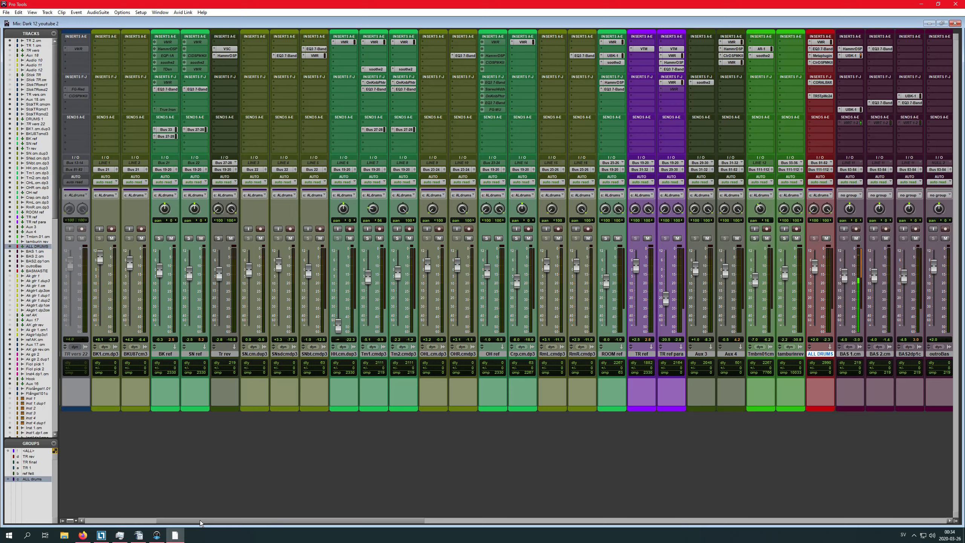
left_click(155, 96)
mouse_move(186, 117)
mouse_move(236, 117)
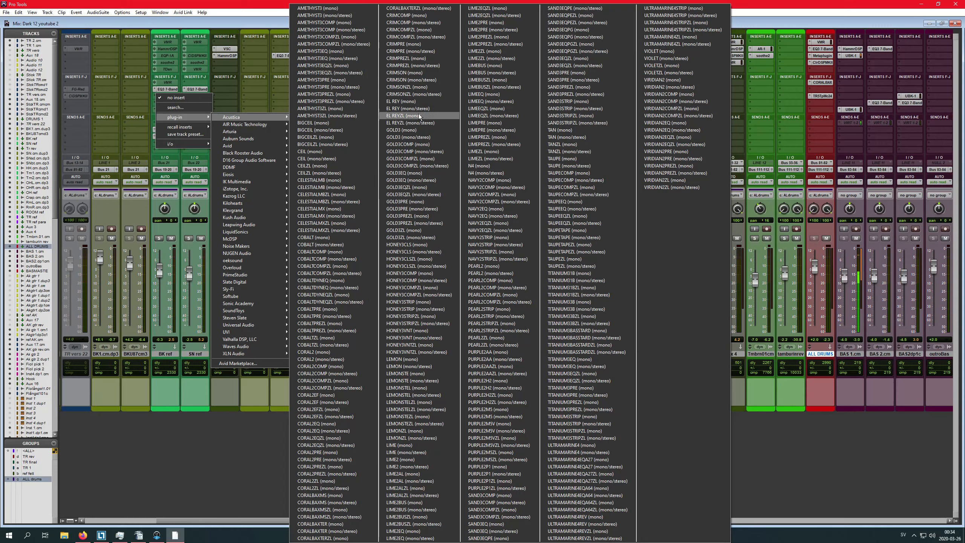
left_click(560, 129)
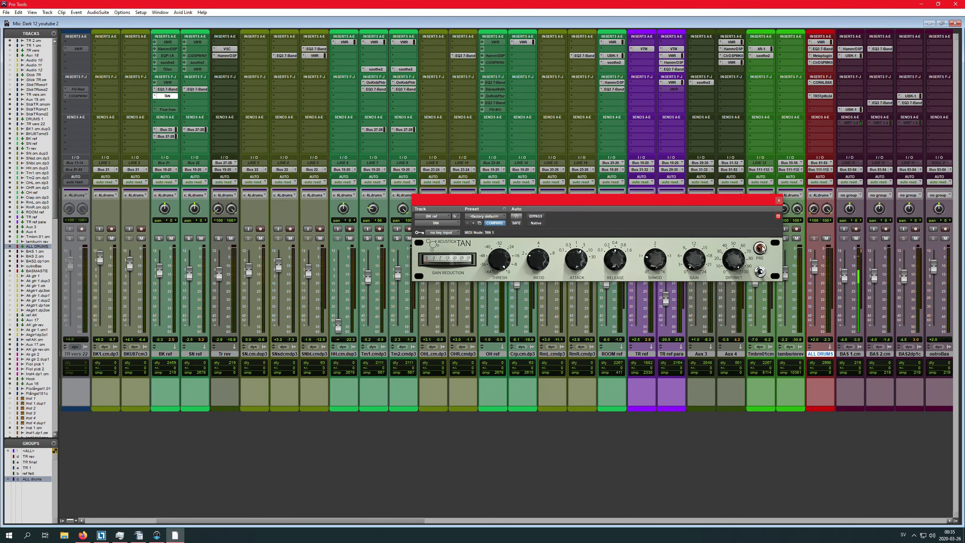
left_click_drag(675, 196, 605, 148)
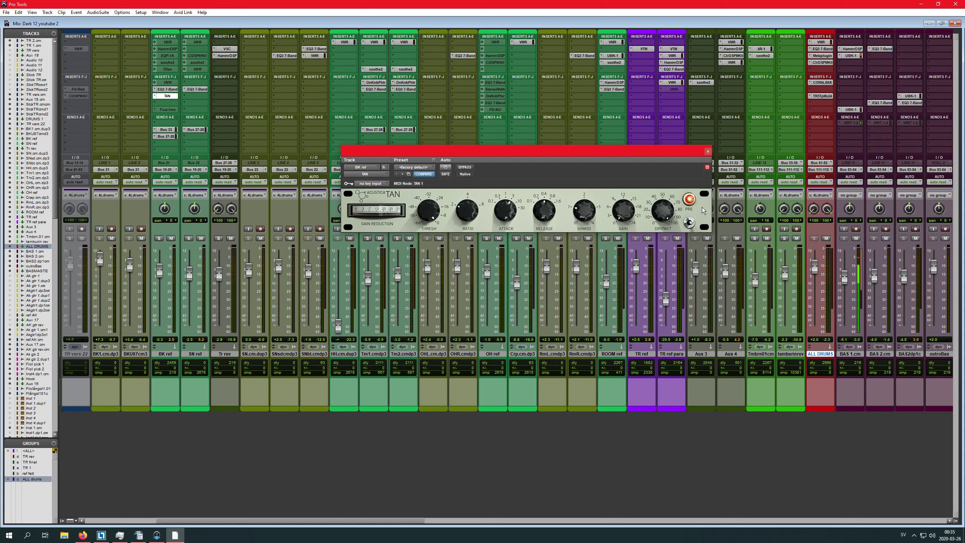
left_click_drag(516, 153, 534, 158)
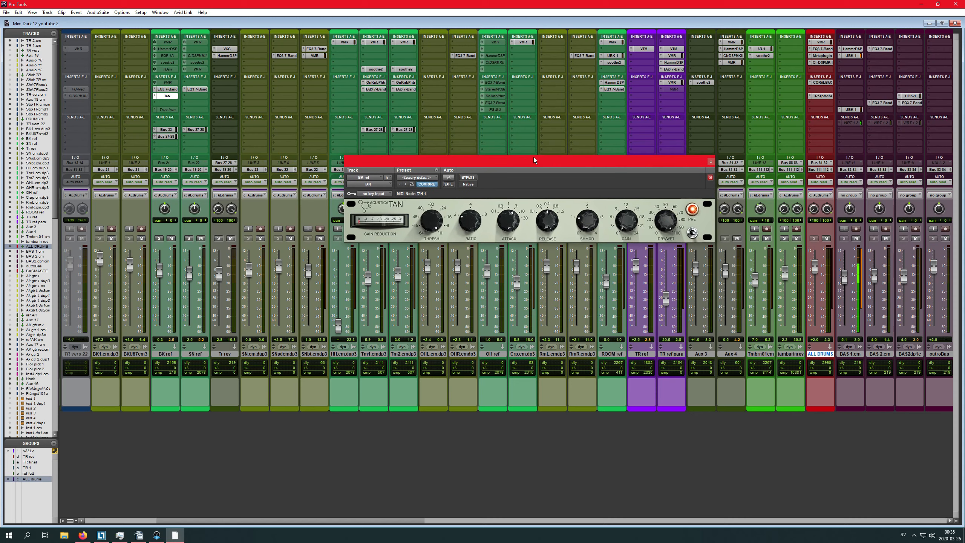
left_click(709, 162)
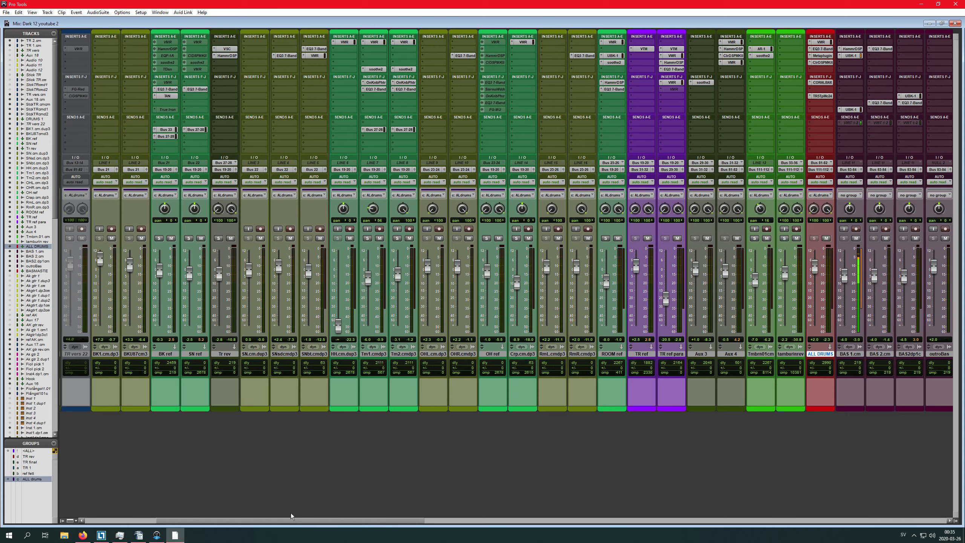
Set a new playback position in the Edit window timeline and start playback with the mixer in view
key("ctrl+equal")
left_click(361, 95)
key("ctrl+equal")
key("space")
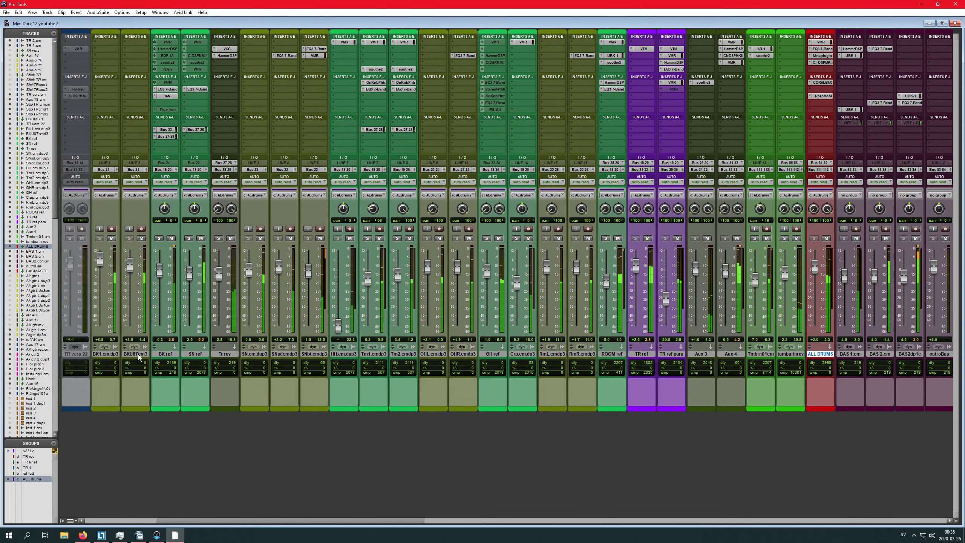
Highlight the two BK source tracks together, followed by the BK ref and SN ref tracks, during playback
left_click(139, 354)
left_click(105, 354, "shift")
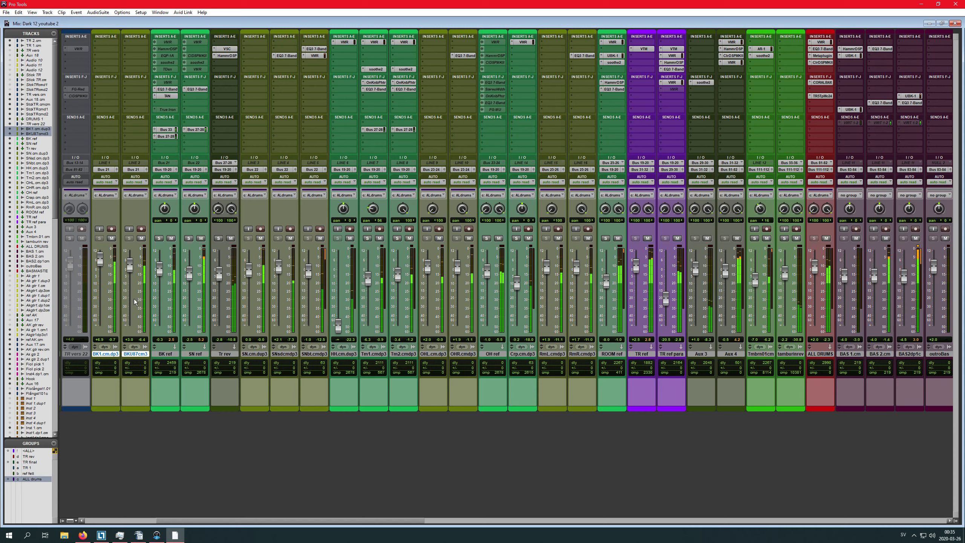
left_click(166, 354)
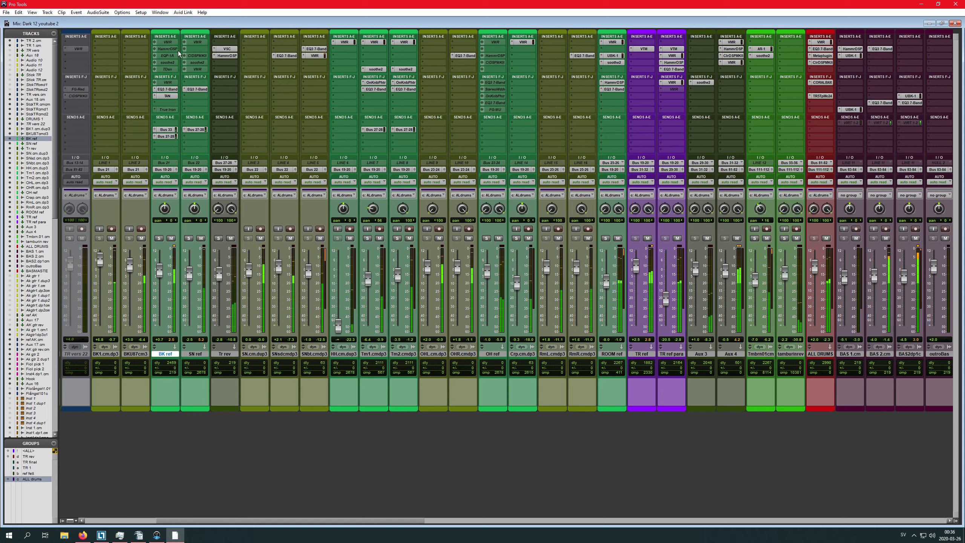
left_click(193, 356)
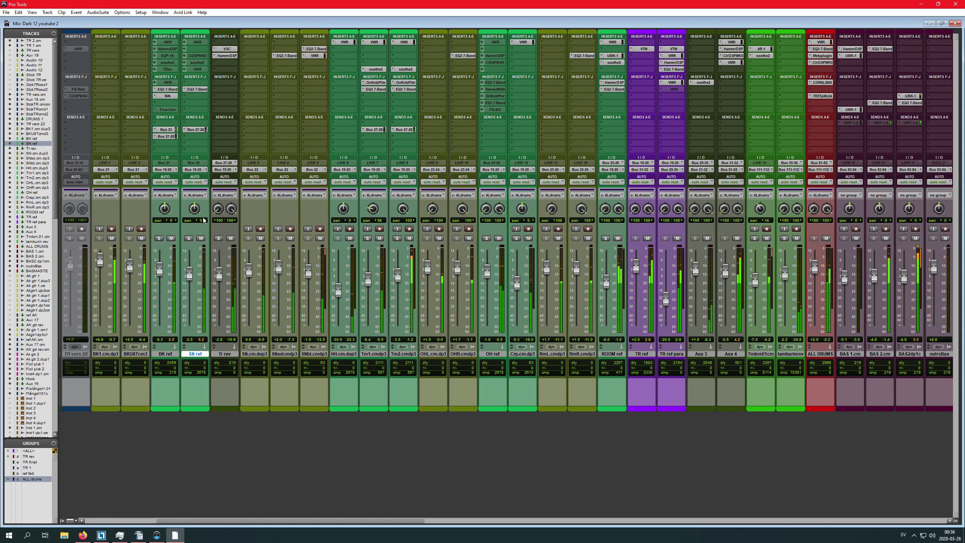
Highlight the TR ref and TR ref para tracks together, followed by the ALL DRUMS track
left_click_drag(374, 519, 454, 521)
left_click(371, 353)
left_click(341, 354, "shift")
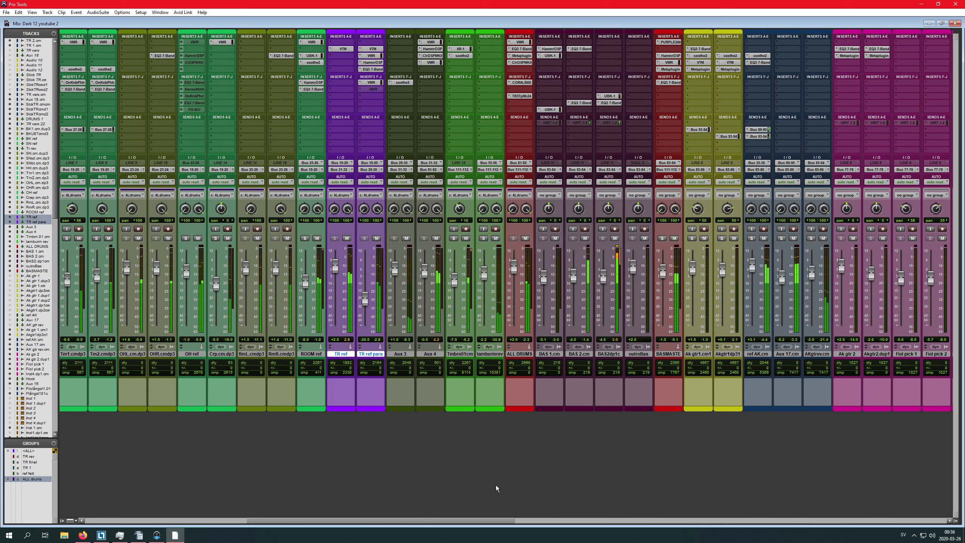
scroll(481, 376, "right", 4)
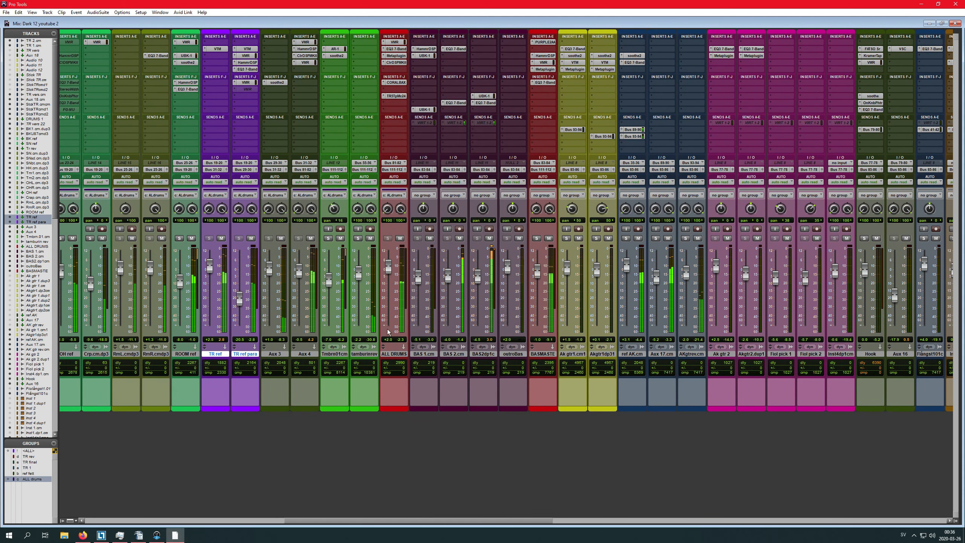
left_click(393, 355)
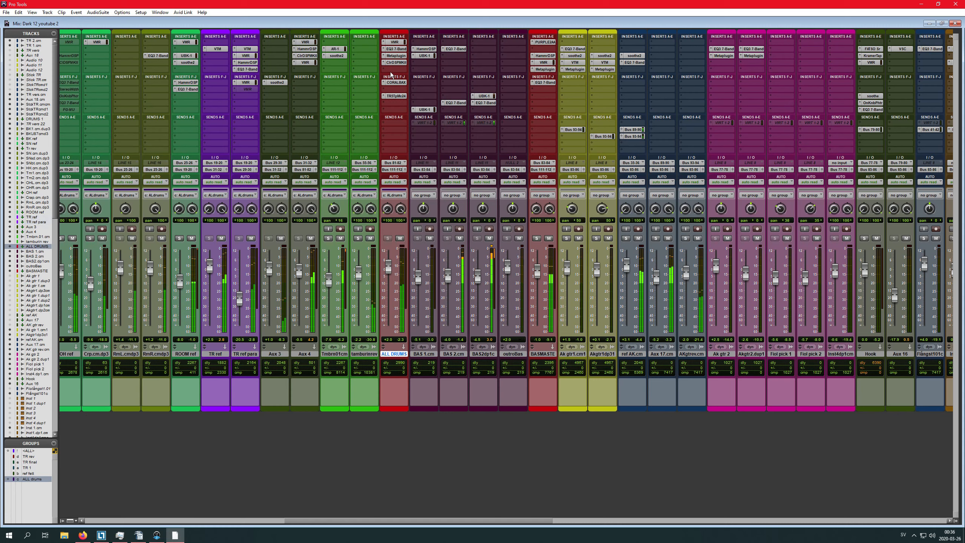
Select the MIXBUS track and move playback to about bar 50 in the timeline
left_click_drag(481, 519, 930, 521)
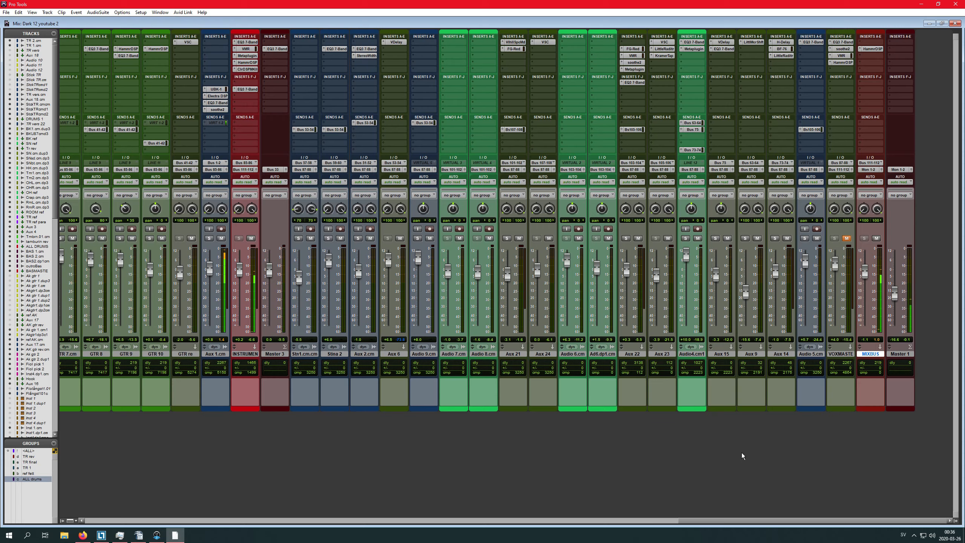
key("ctrl+equal")
left_click(352, 90)
key("ctrl+equal")
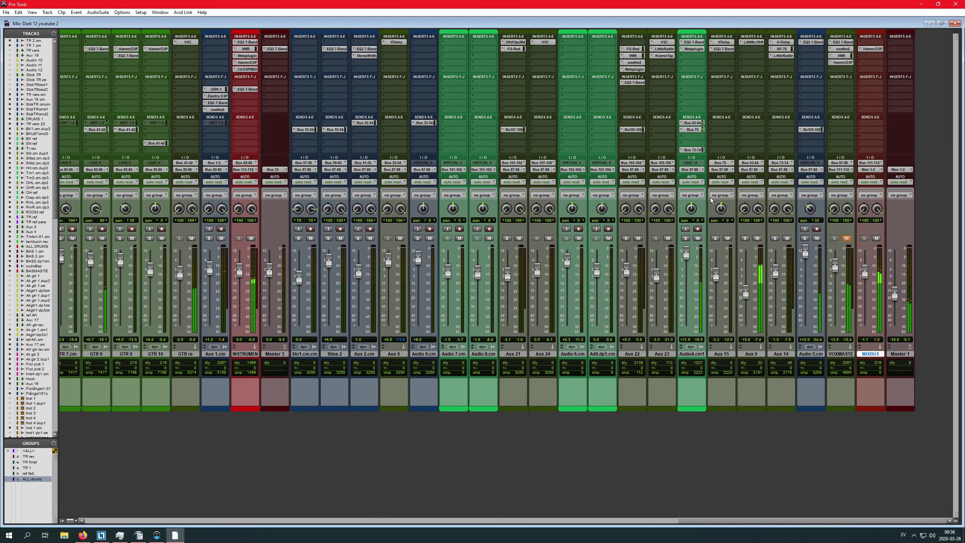
Select the VOXMASTE track and raise the Master 1 fader
left_click(841, 354)
left_click_drag(895, 292, 897, 285)
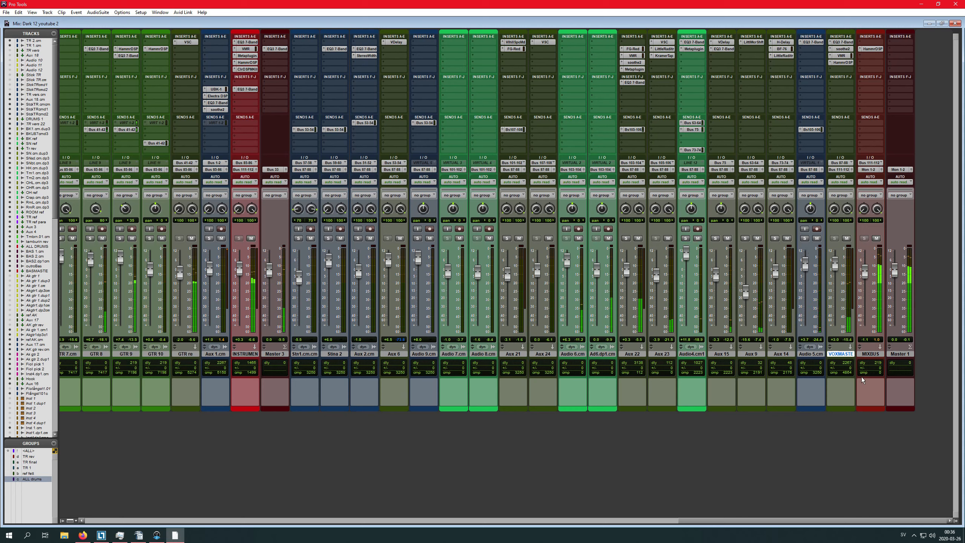
Open the TAN plug-in on the BK ref track, examine its threshold and gain controls, and close it
left_click_drag(716, 521, 161, 516)
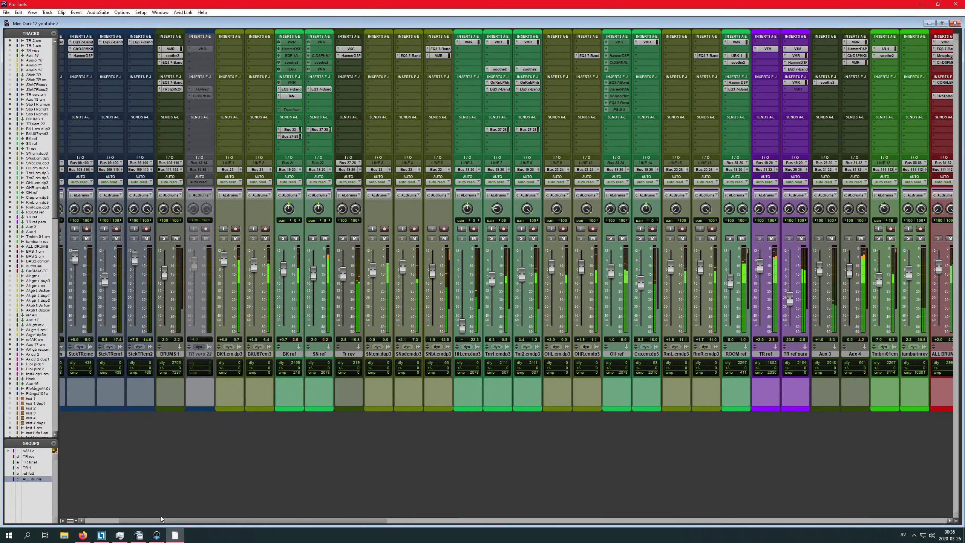
left_click(291, 96)
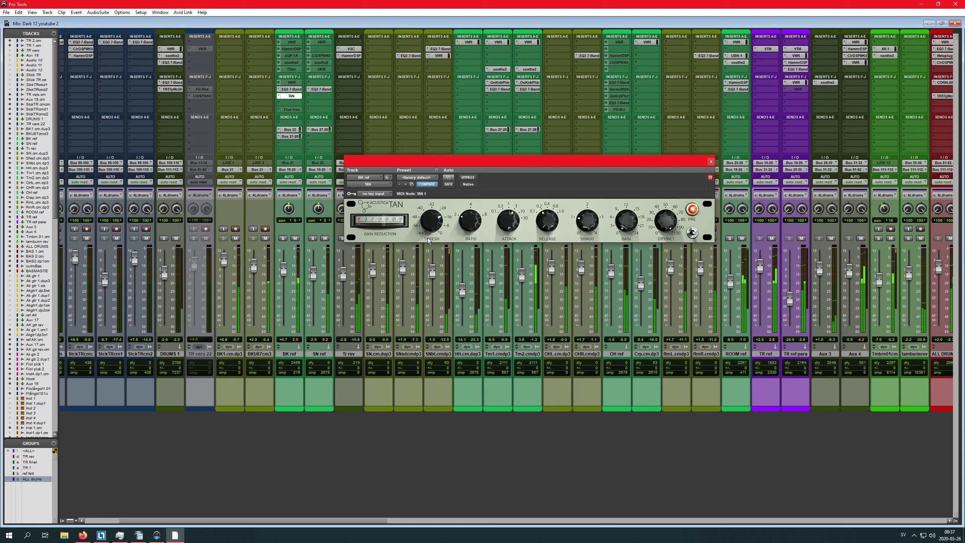
left_click_drag(428, 240, 429, 234)
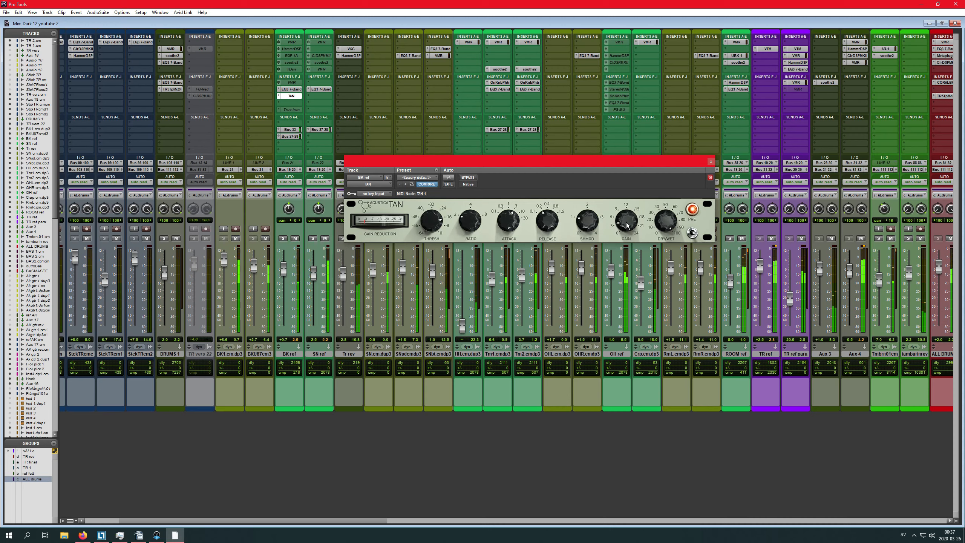
left_click(711, 162)
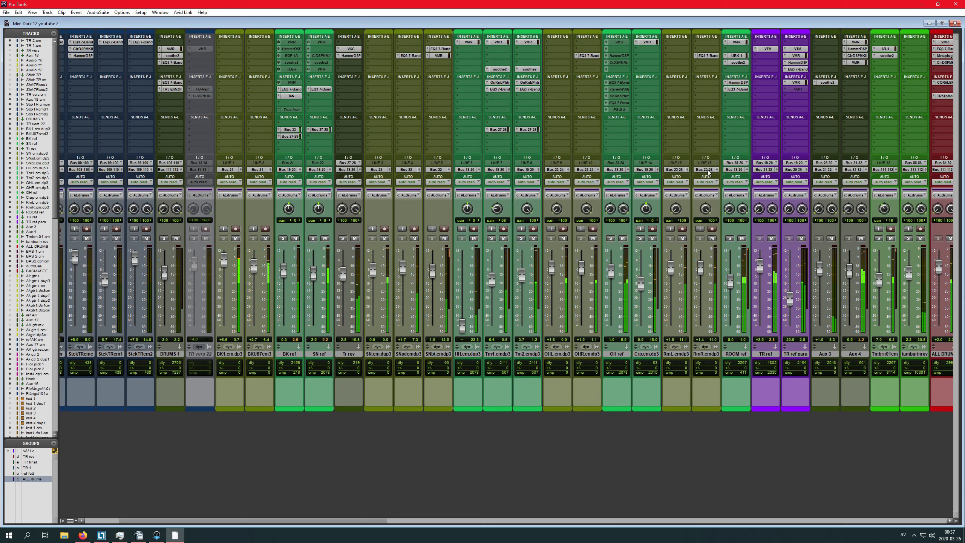
Lower the Master 1 fader and mute the INSTRUMEN track
left_click_drag(378, 521, 947, 492)
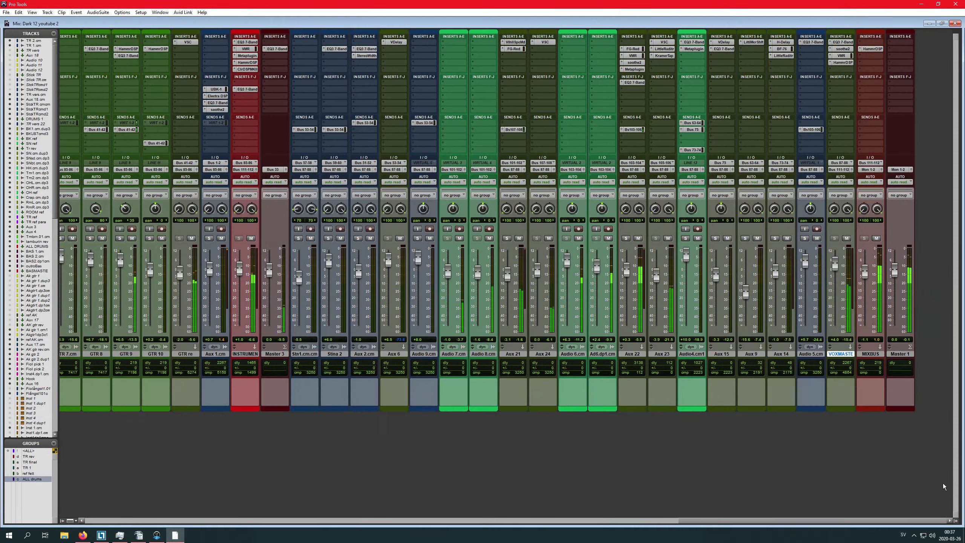
left_click_drag(897, 275, 900, 303)
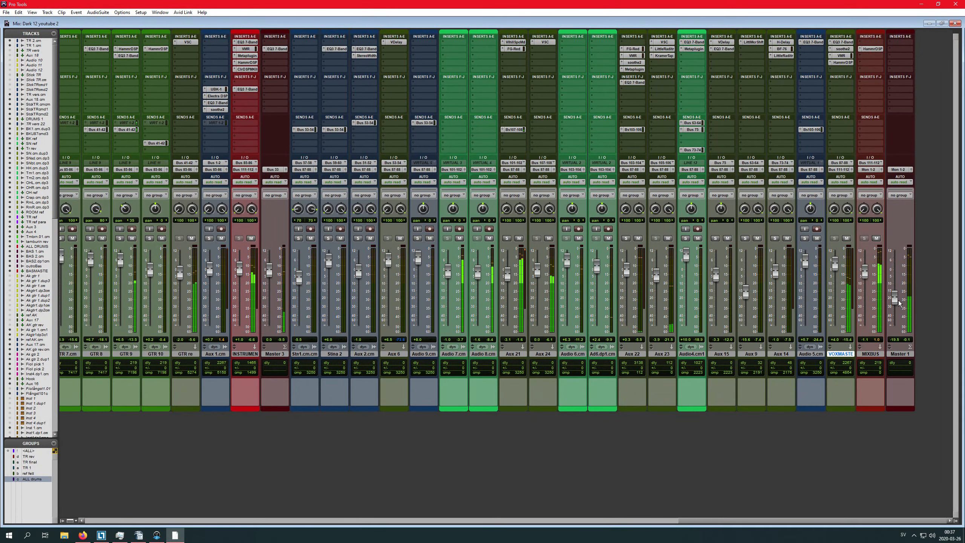
left_click_drag(703, 521, 544, 513)
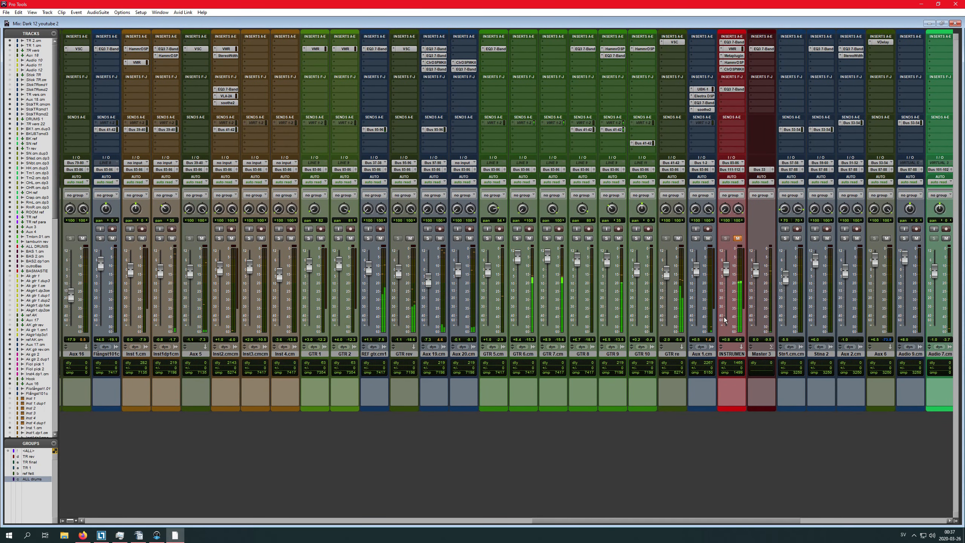
Select the timeline range from just before the last ref marker to just before the 108 tempo marker, and play it
key("ctrl+equal")
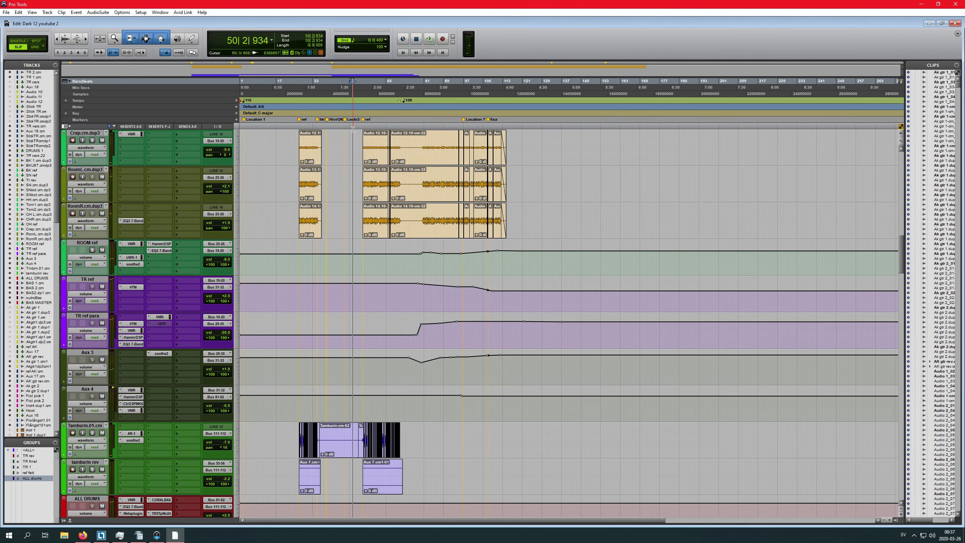
left_click_drag(361, 100, 398, 94)
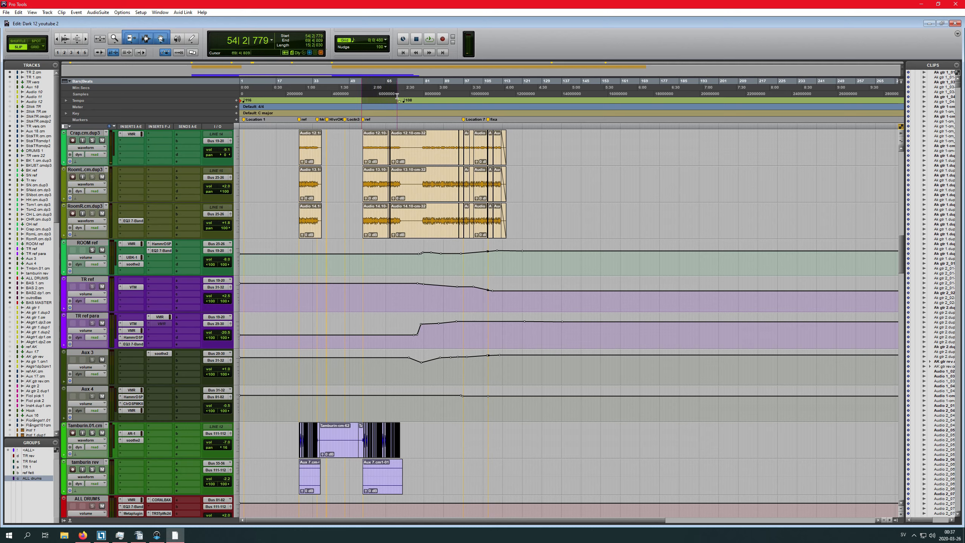
key("ctrl+equal")
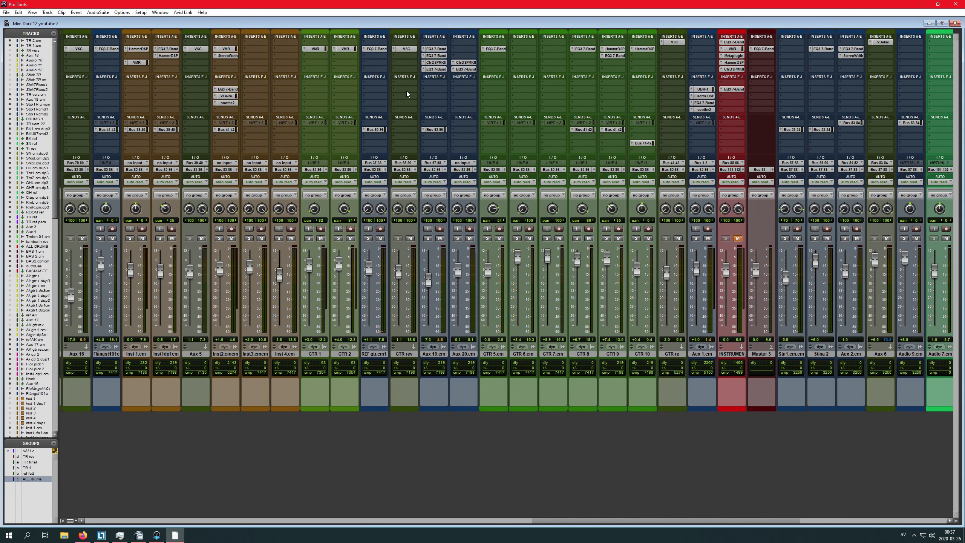
left_click_drag(554, 523, 136, 519)
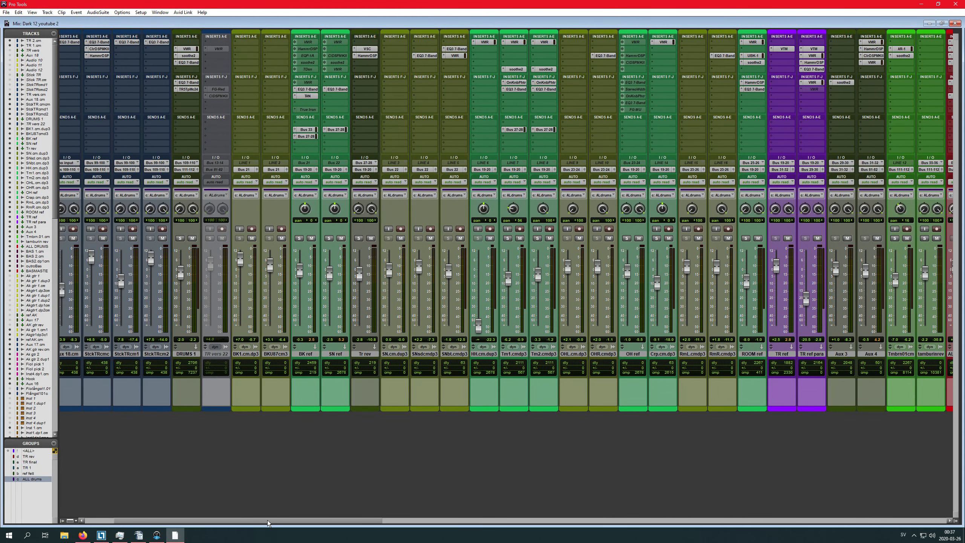
key("space")
Select the BK ref track and raise the Master 1 fader to about -7.5 dB
left_click(306, 354)
left_click_drag(328, 518, 910, 352)
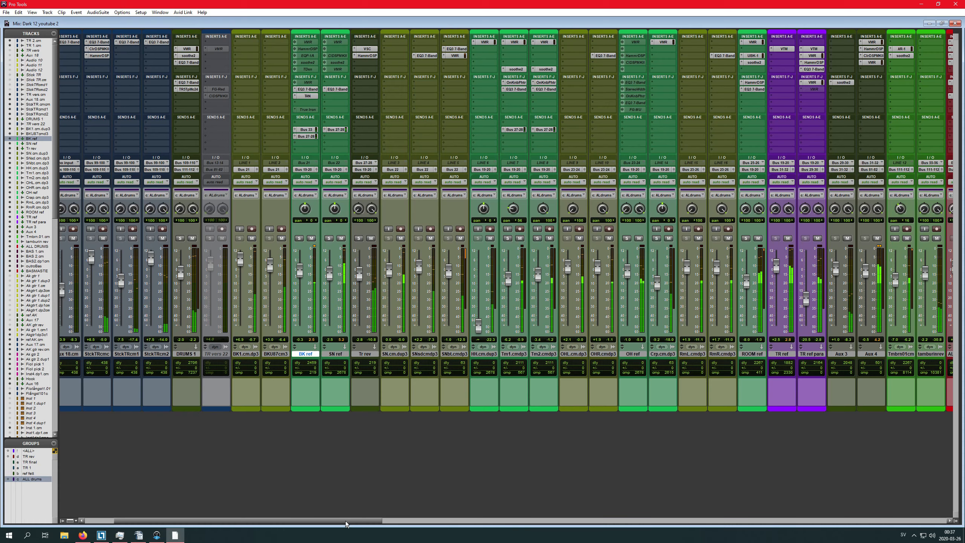
left_click_drag(346, 522, 948, 318)
left_click(896, 298, "alt")
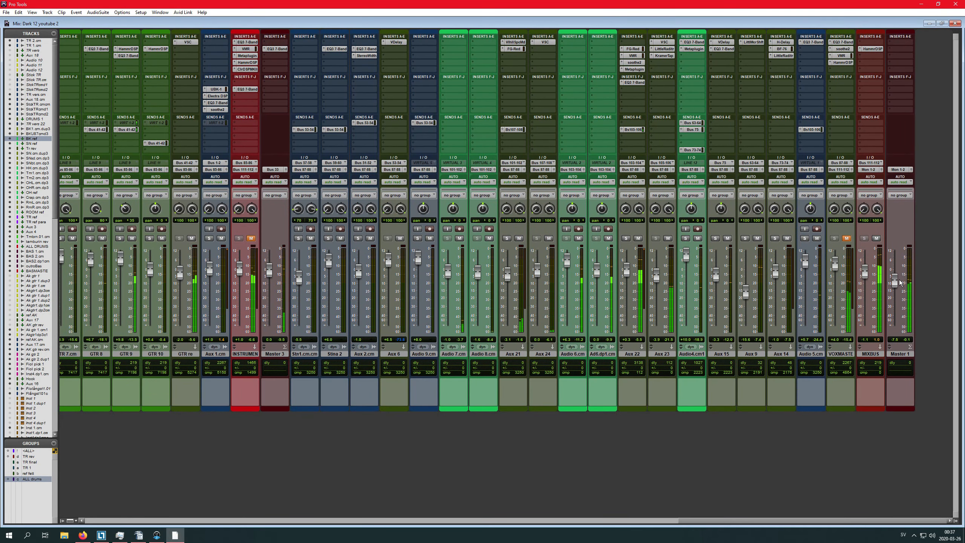
Open the TAN plug-in on the BK ref track and toggle its bypass on, off and on again to compare the sound
left_click(340, 518)
scroll(159, 508, "left", 3)
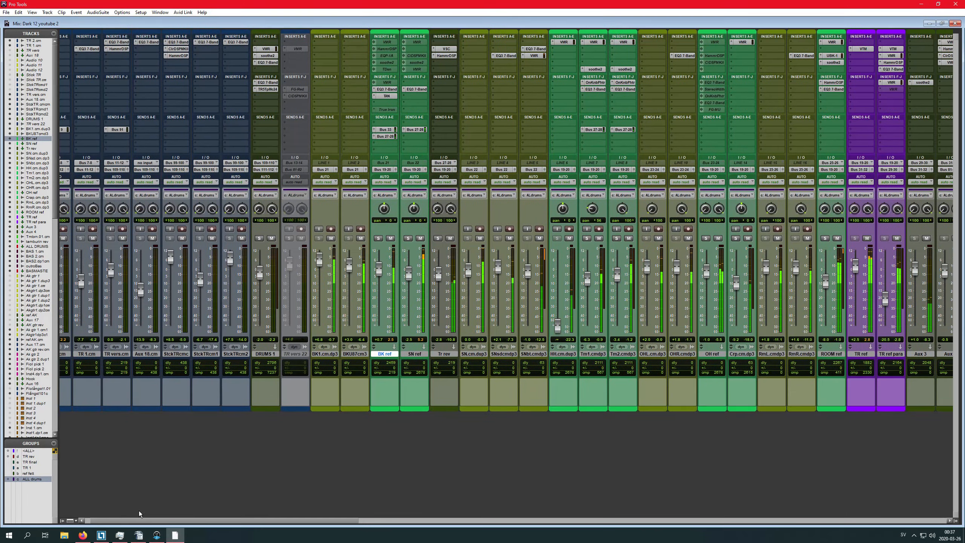
left_click(386, 95)
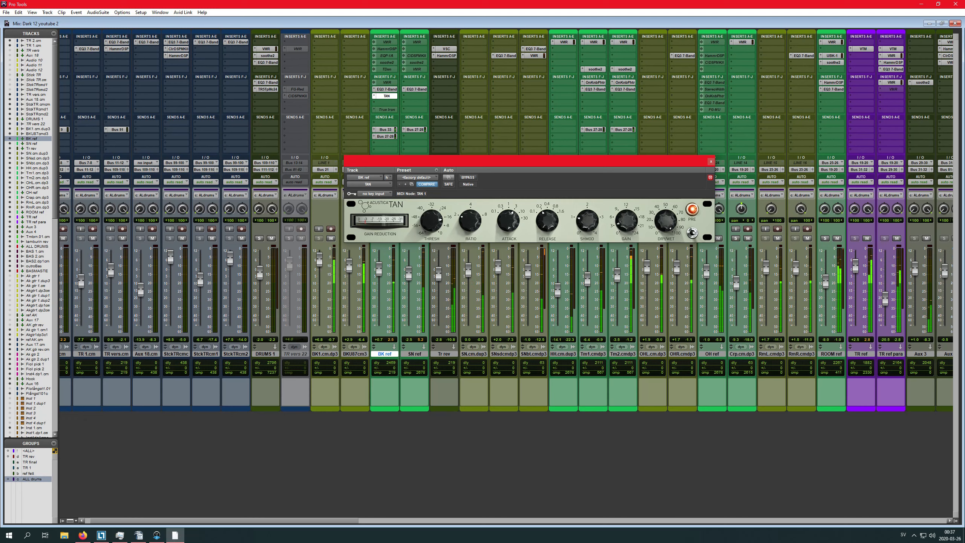
left_click_drag(609, 160, 788, 228)
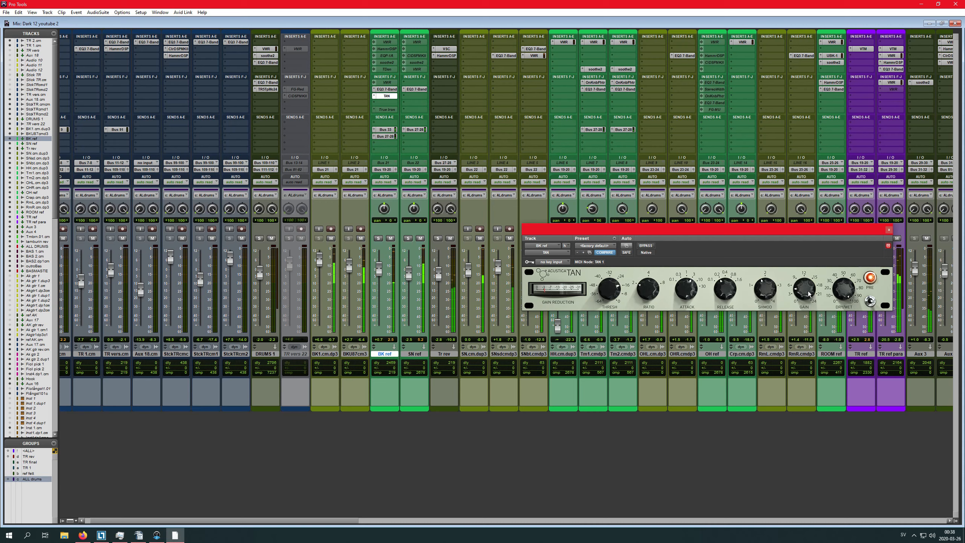
left_click(646, 245)
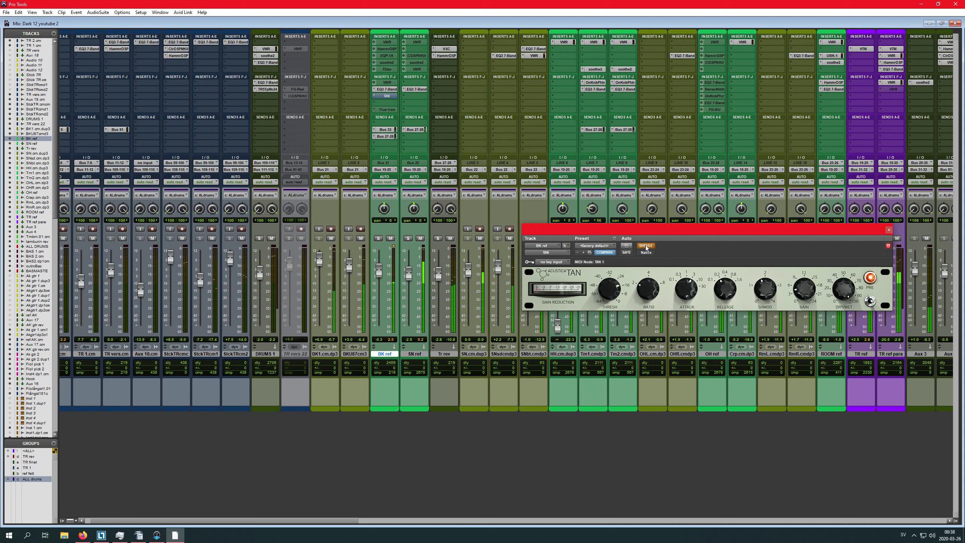
left_click(646, 246)
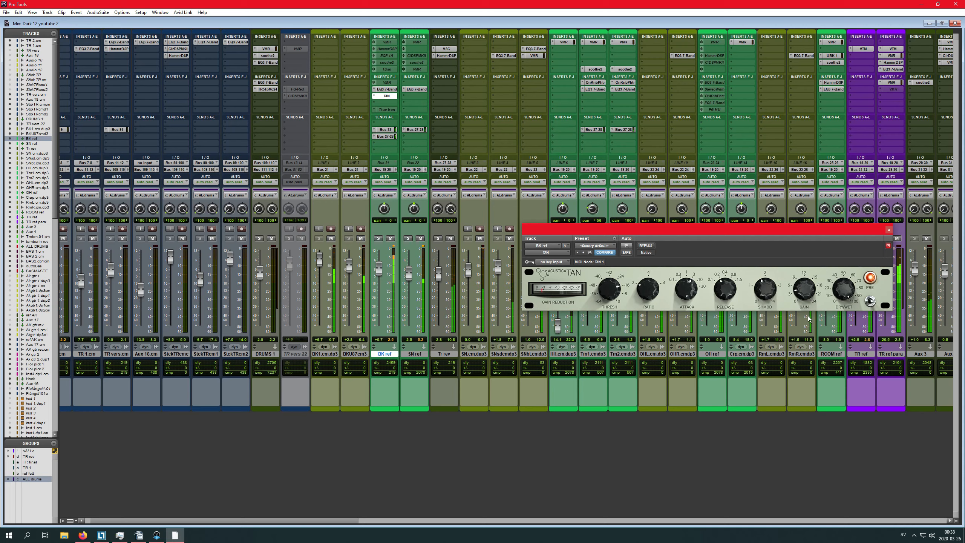
left_click(644, 246)
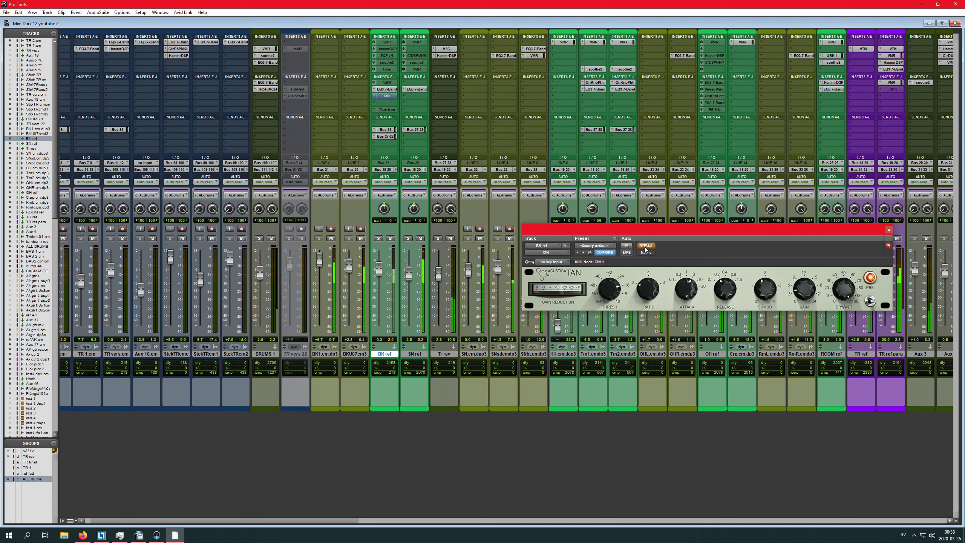
Take the TAN compressor on BK ref out of bypass, close its window and unmute the INSTRUMEN track
left_click(645, 247)
left_click(888, 229)
left_click_drag(327, 521, 525, 520)
left_click(569, 239)
left_click_drag(487, 519, 274, 501)
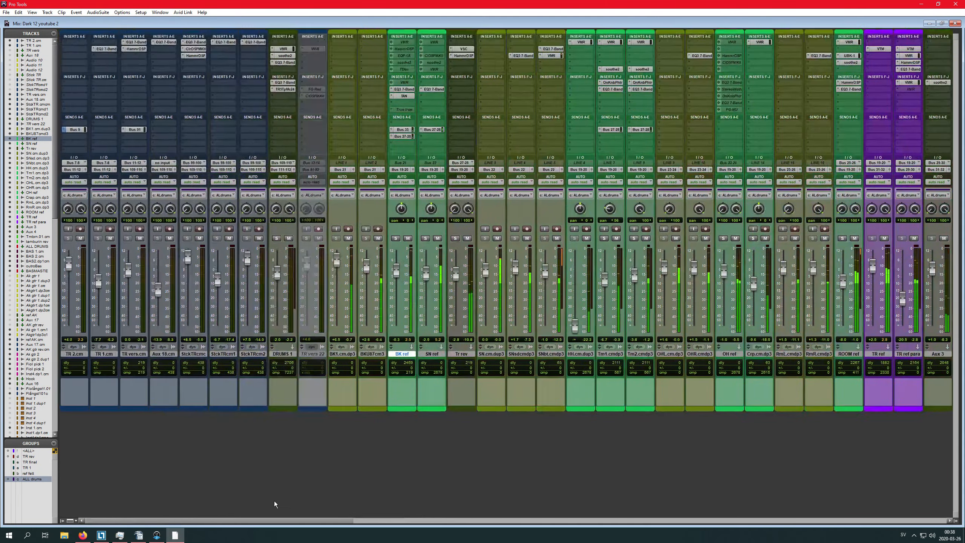
Reopen TAN on the BK ref track, toggle its bypass on and off to compare within the full mix, and close it
left_click(403, 96)
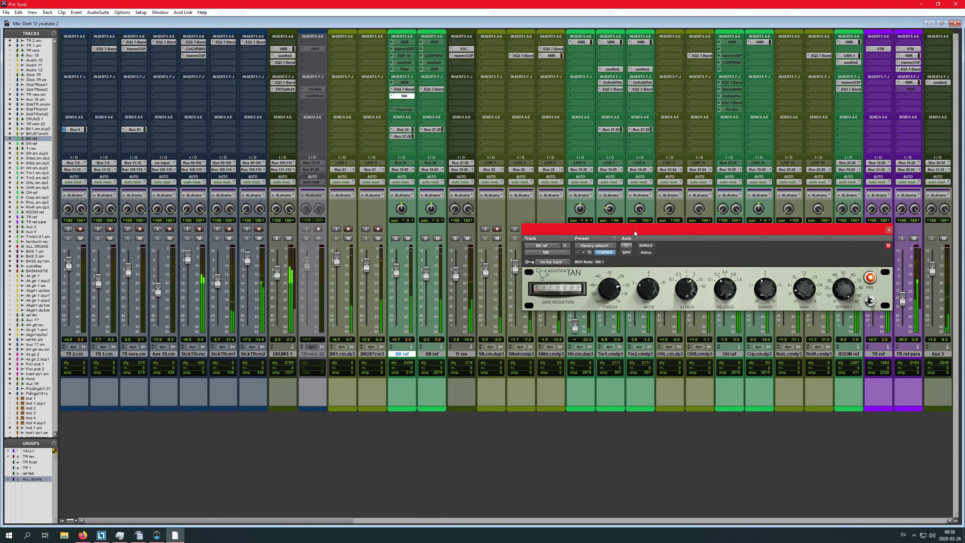
left_click(647, 245)
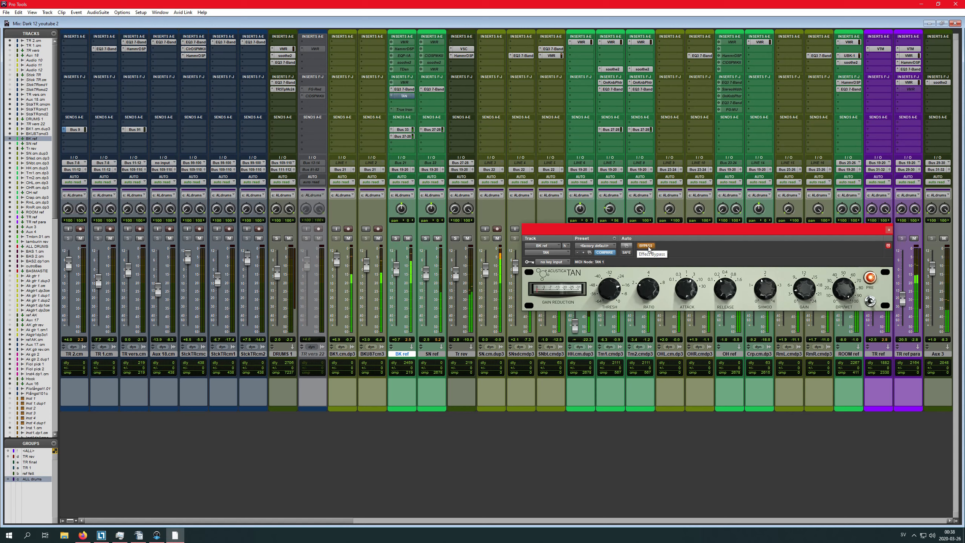
left_click(648, 246)
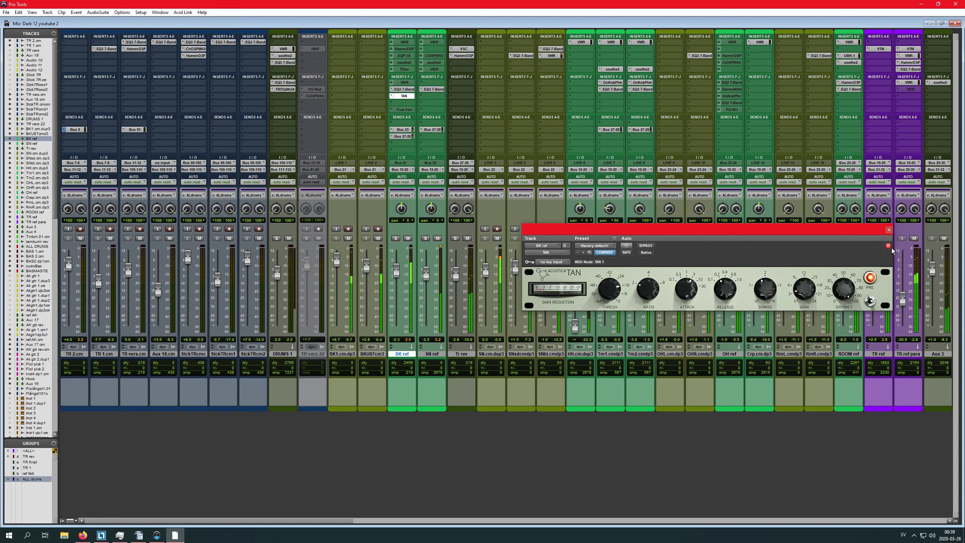
mouse_move(743, 232)
left_mouse_down()
mouse_move(725, 238)
mouse_move(728, 226)
left_mouse_up()
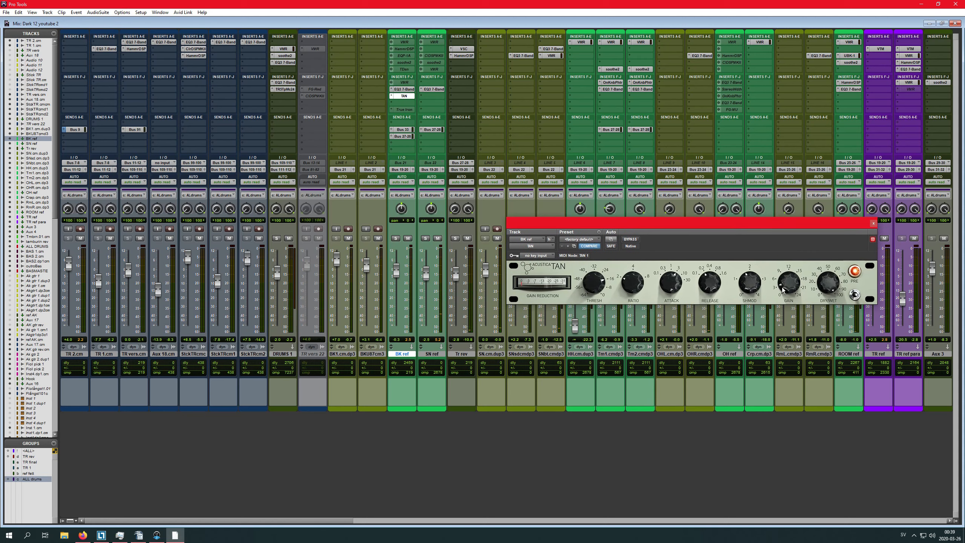
left_click_drag(766, 224, 753, 155)
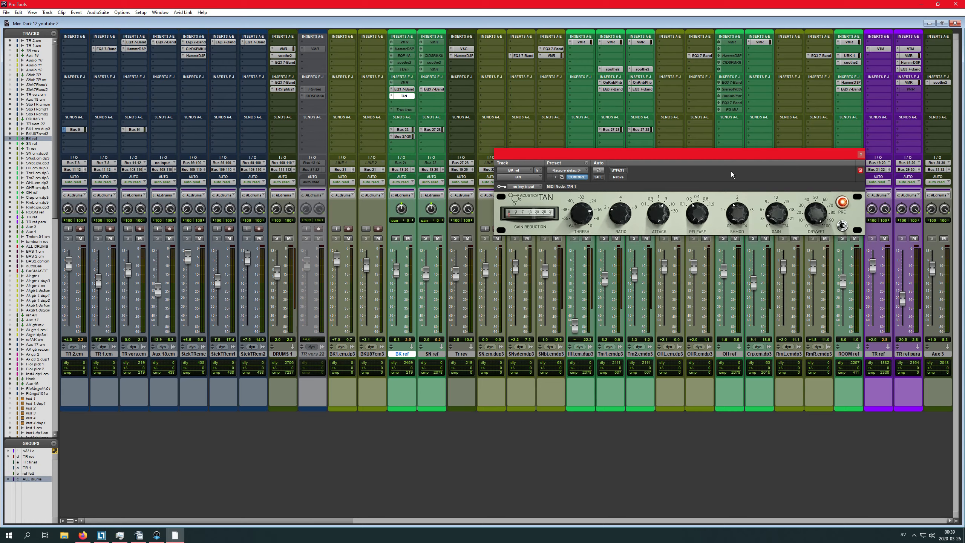
left_click(861, 153)
Insert the TAN compressor on the SN ref track in the slot below the EQ3 7-Band
key("ctrl+equal")
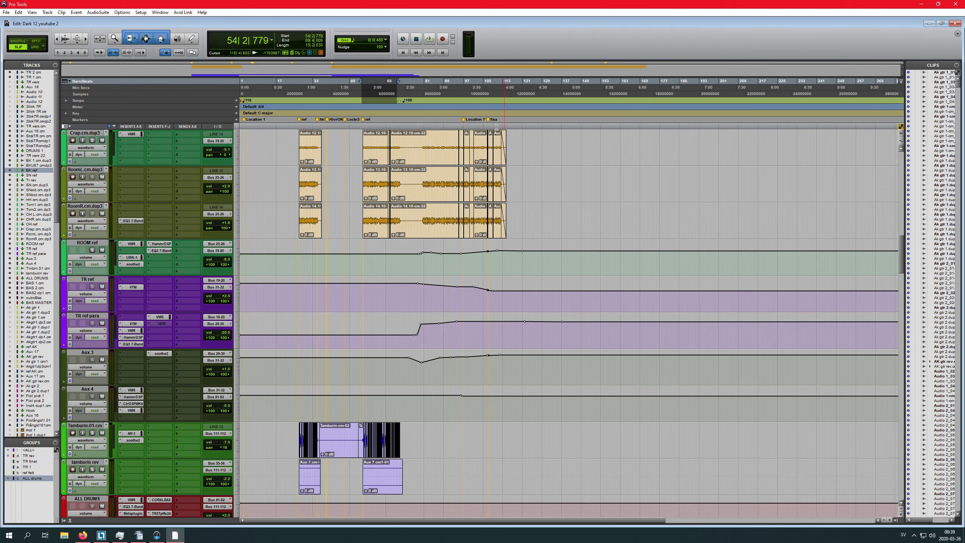
key("ctrl+equal")
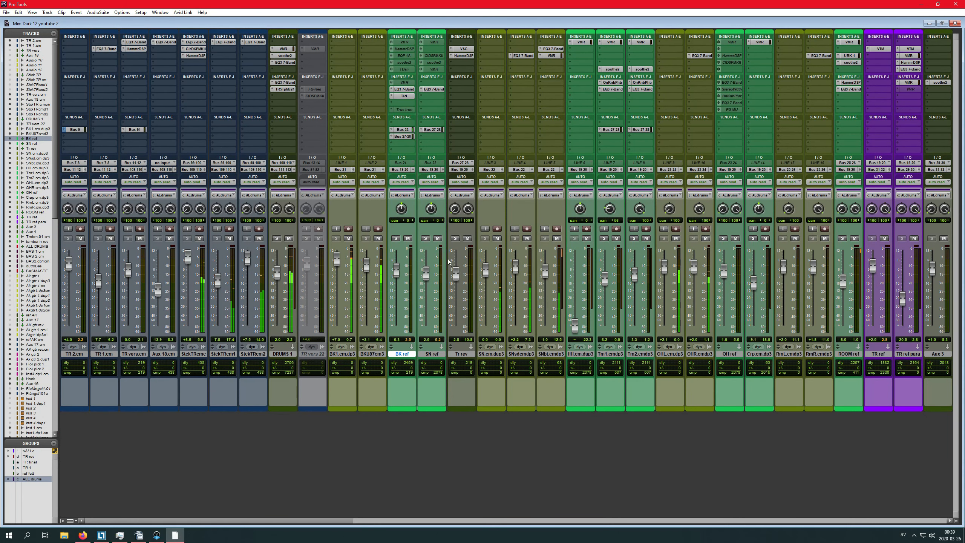
left_click_drag(333, 520, 283, 516)
left_click(433, 96)
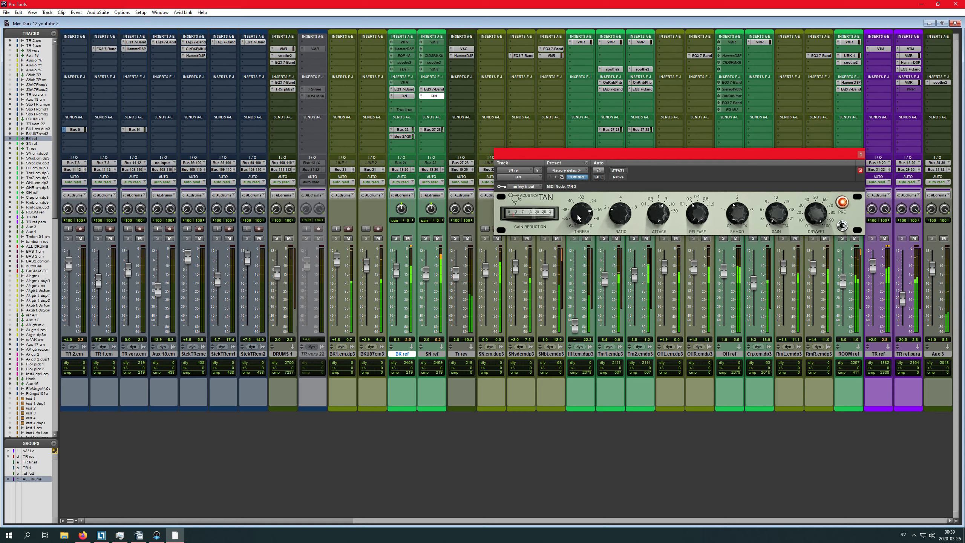
Try the SHMOD knob of the SN ref TAN slightly down and up, and toggle bypass on and off to compare the snare
left_click_drag(738, 215, 738, 220)
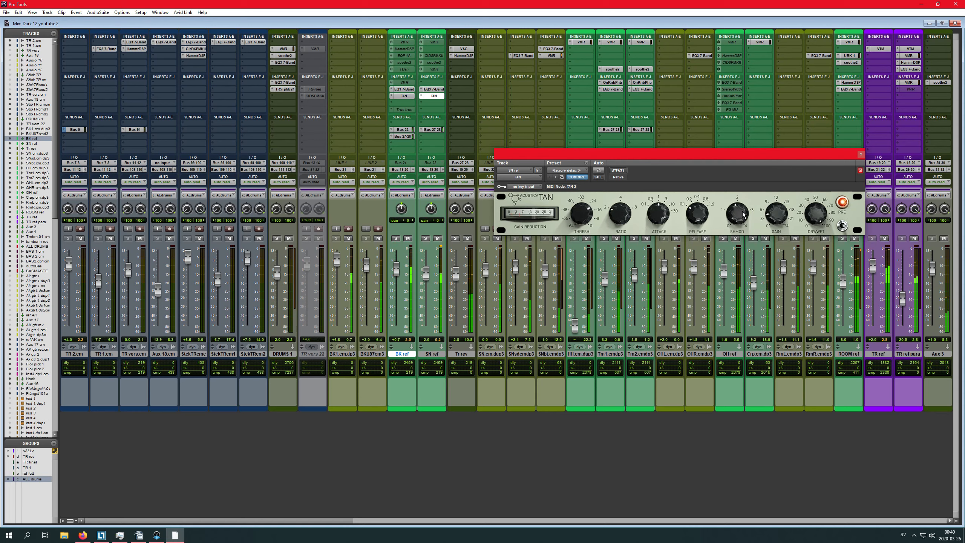
left_click_drag(743, 211, 743, 207)
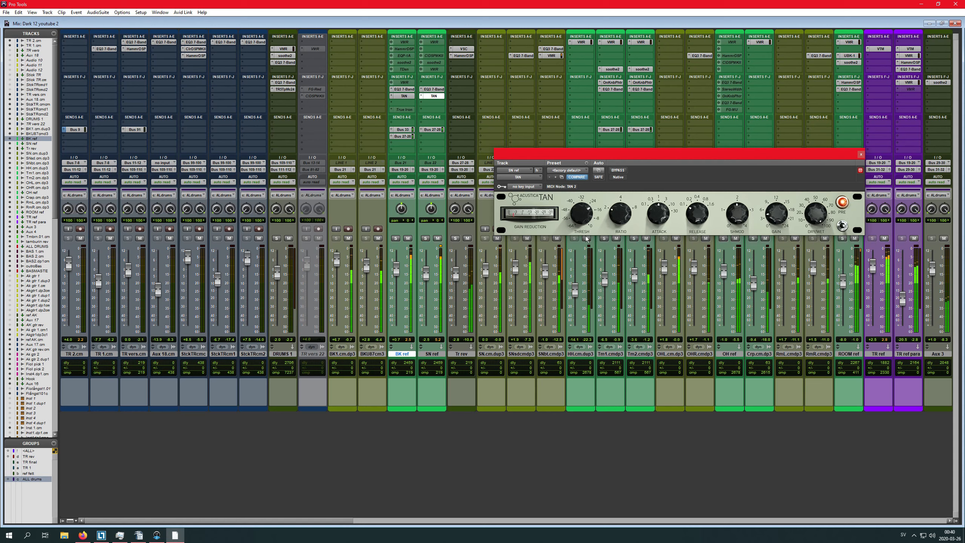
left_click(617, 171)
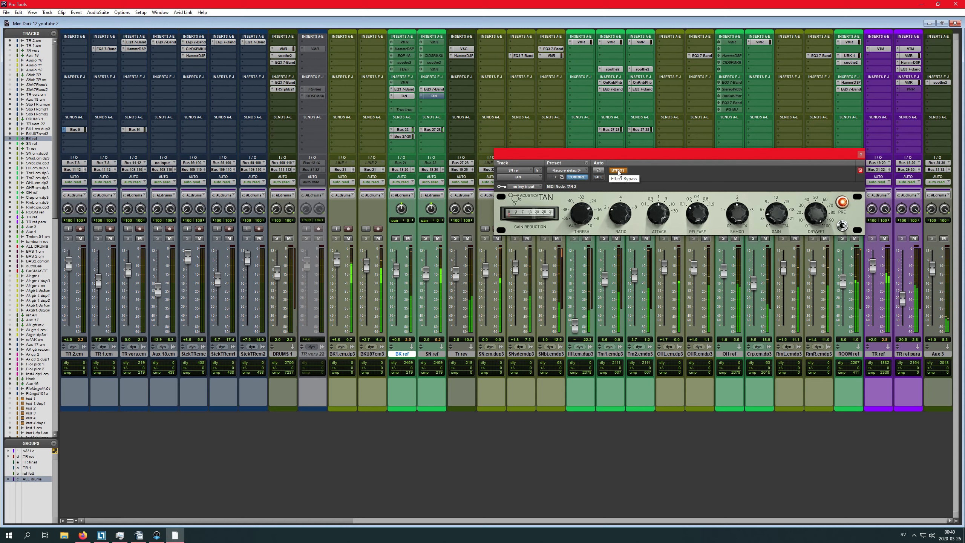
left_click(618, 171)
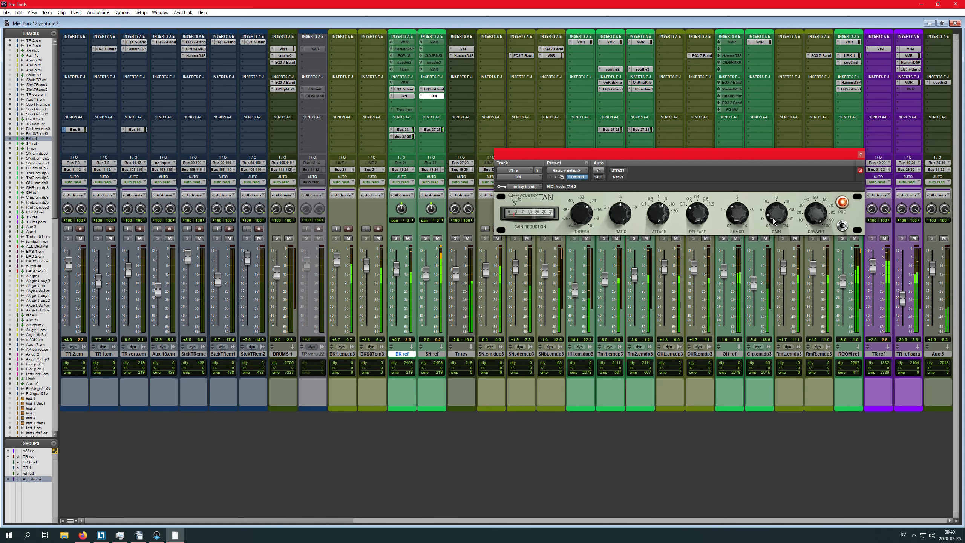
Unmute the INSTRUMEN track, moving the TAN window out of the way, and return to the drum tracks
left_click_drag(326, 521, 767, 509)
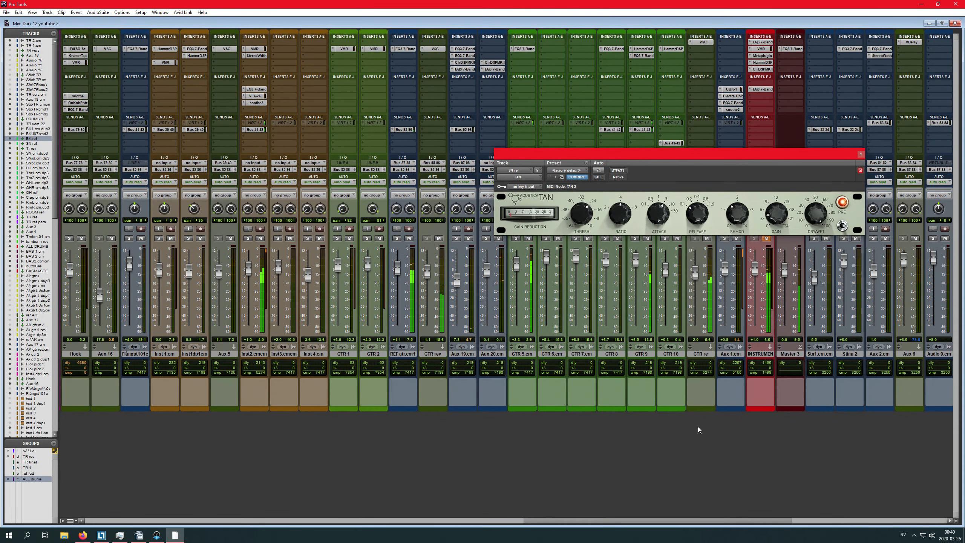
left_click_drag(763, 159, 749, 115)
left_click(766, 238)
left_click_drag(682, 523, 156, 520)
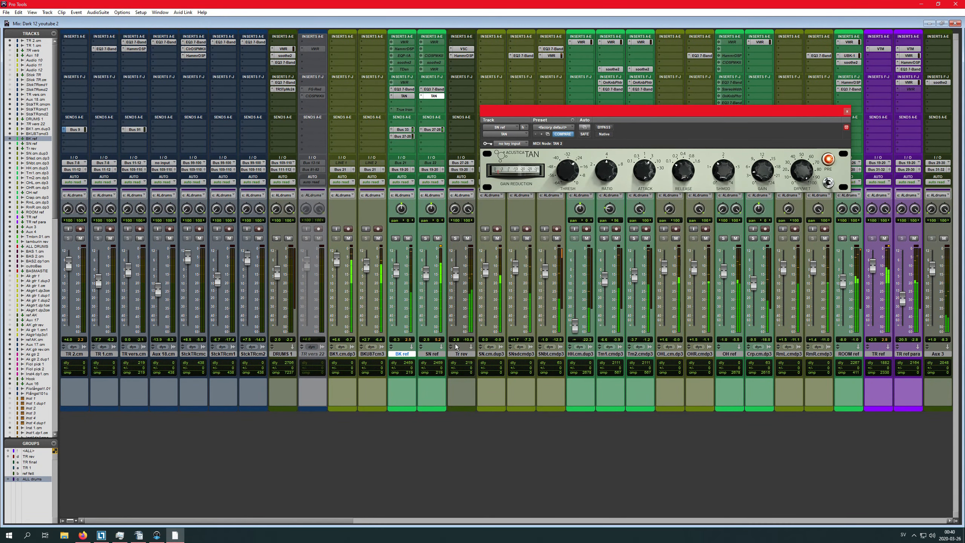
Toggle the bypass of the SN ref TAN on and off to compare it in the full mix, and close its window
left_click(604, 128)
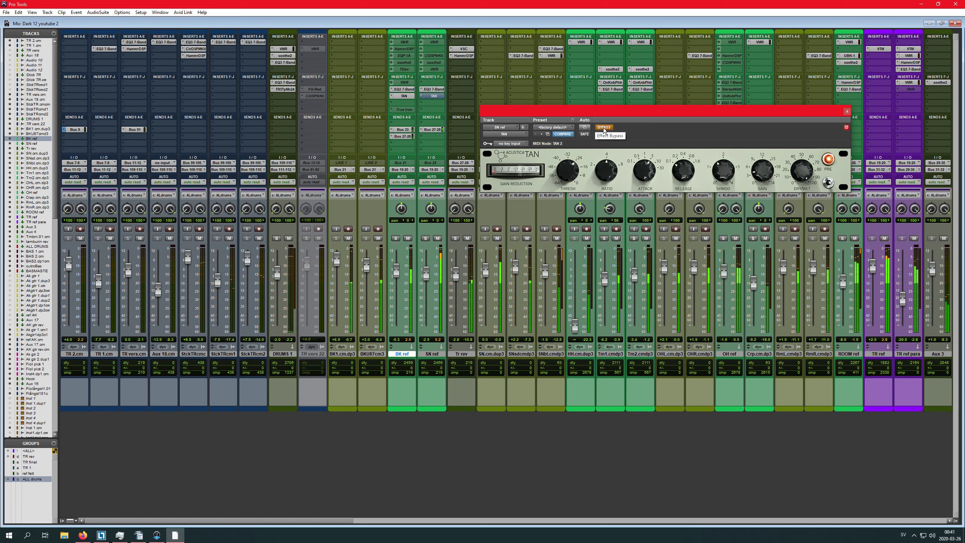
left_click(605, 128)
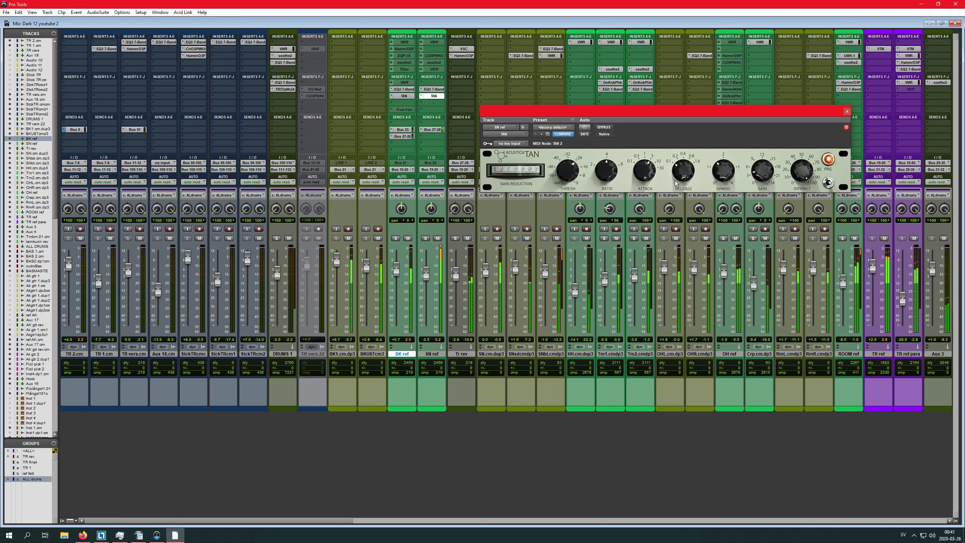
left_click(847, 111)
Look over the instrument tracks in the mixer, and reopen TAN on SN ref to view its settings before closing it
left_click_drag(330, 526, 789, 525)
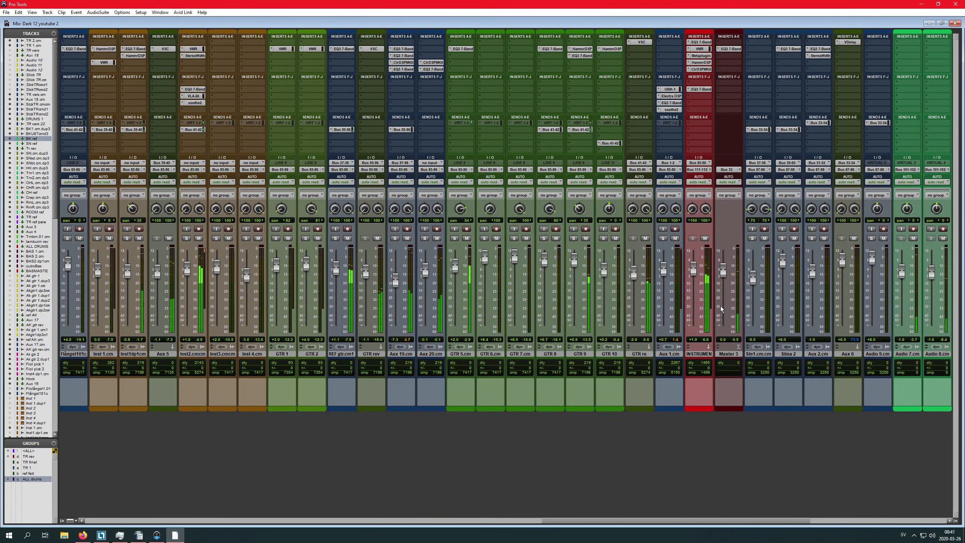
left_click_drag(715, 523, 220, 473)
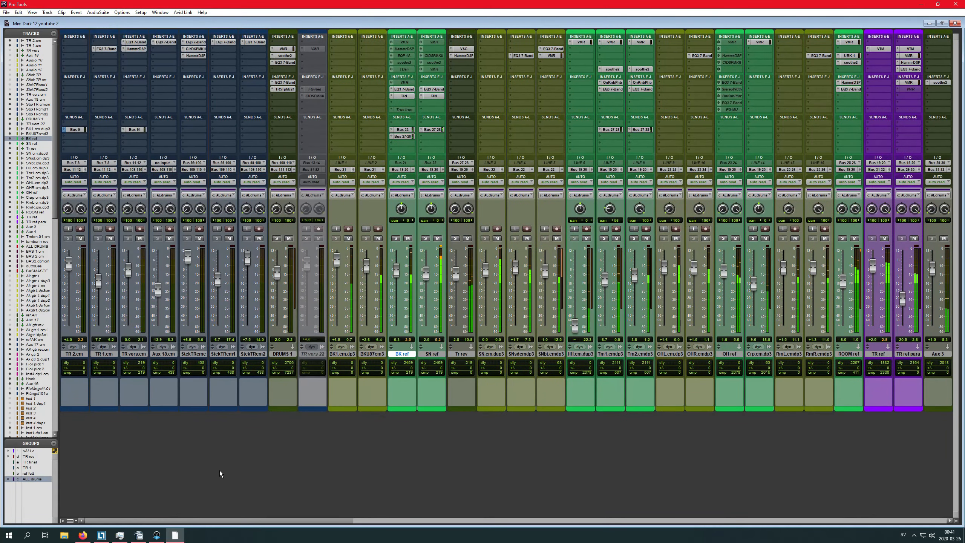
left_click(434, 96)
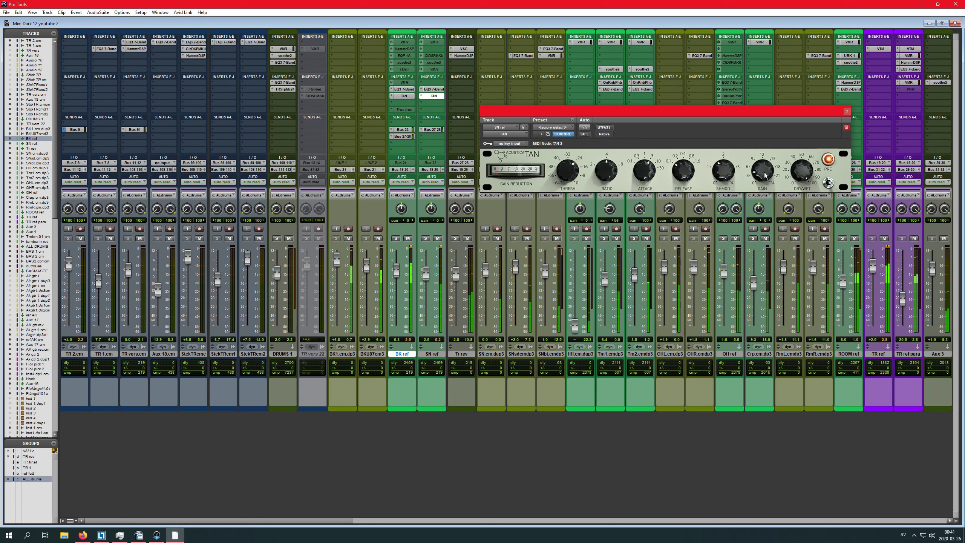
left_click(848, 111)
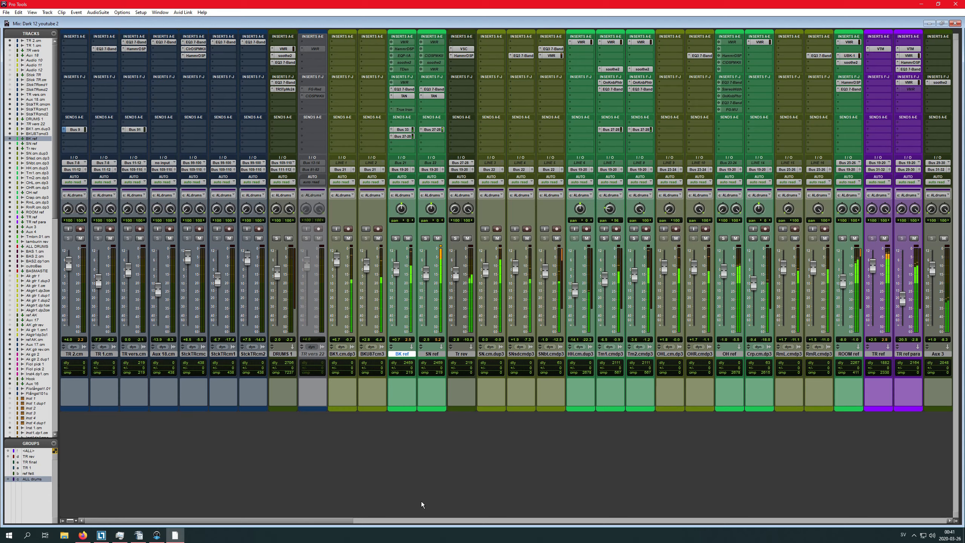
Select the SN ref and BK ref tracks together
left_click_drag(324, 521, 336, 520)
left_click(392, 354)
left_click(363, 354, "shift")
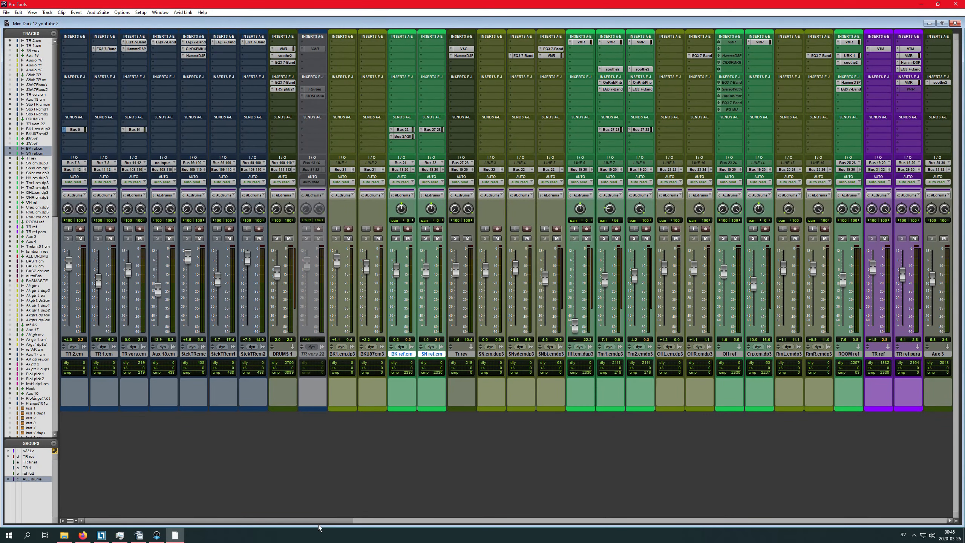
Select the TR ref track and raise the Master 1 fader to about 0 dB
left_click_drag(317, 521, 462, 526)
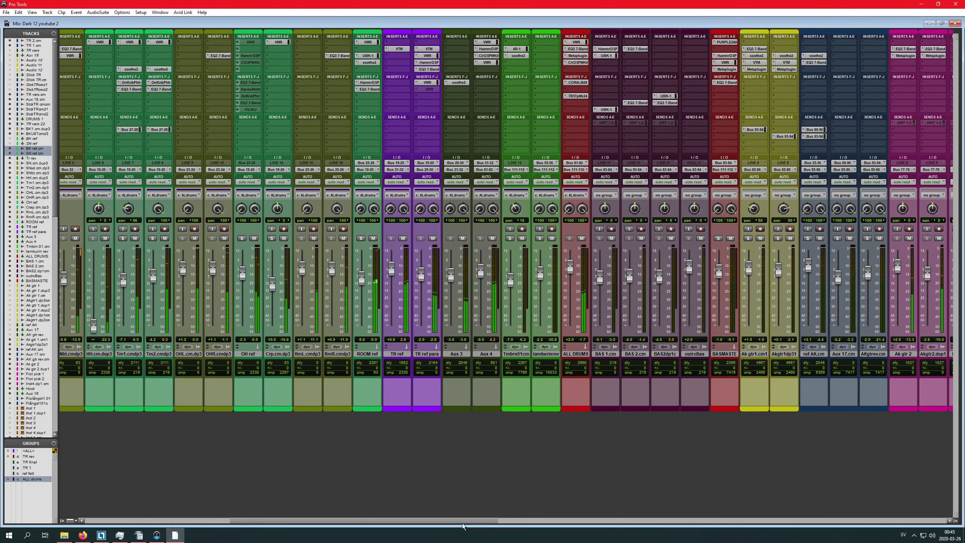
left_click(426, 354)
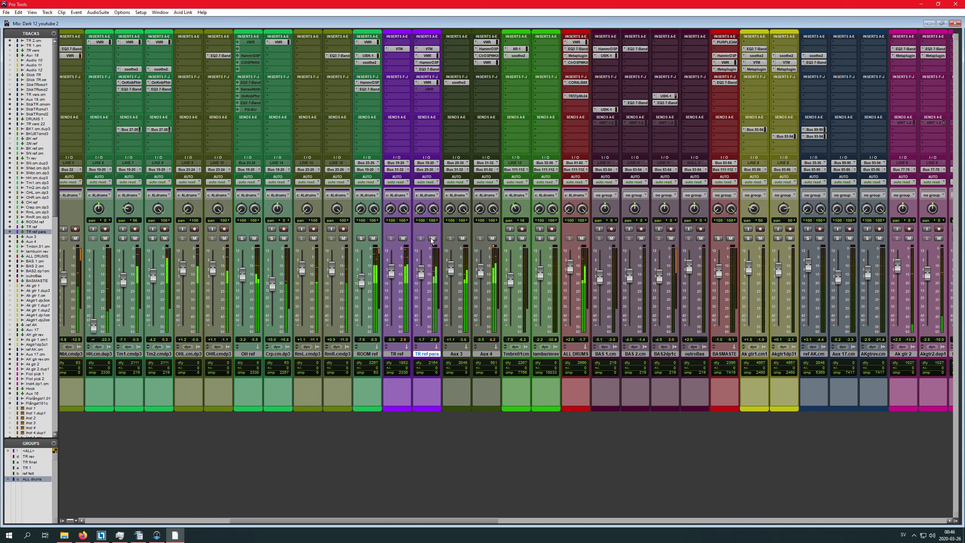
left_click(393, 356)
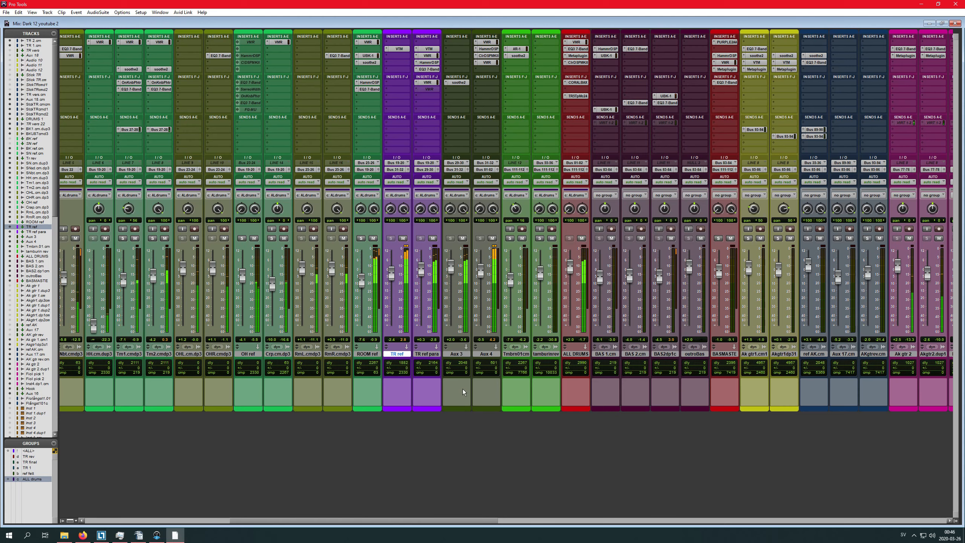
left_click_drag(443, 519, 896, 513)
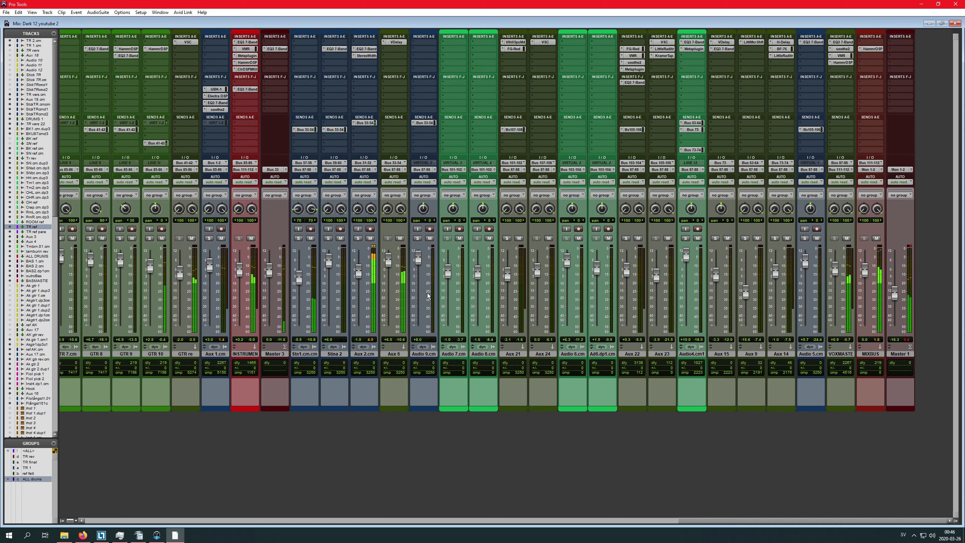
left_click_drag(900, 296, 896, 271)
Insert the Acustica TAN (stereo) multichannel plug-in on the TR ref para track in insert slot H
left_click_drag(735, 520, 255, 529)
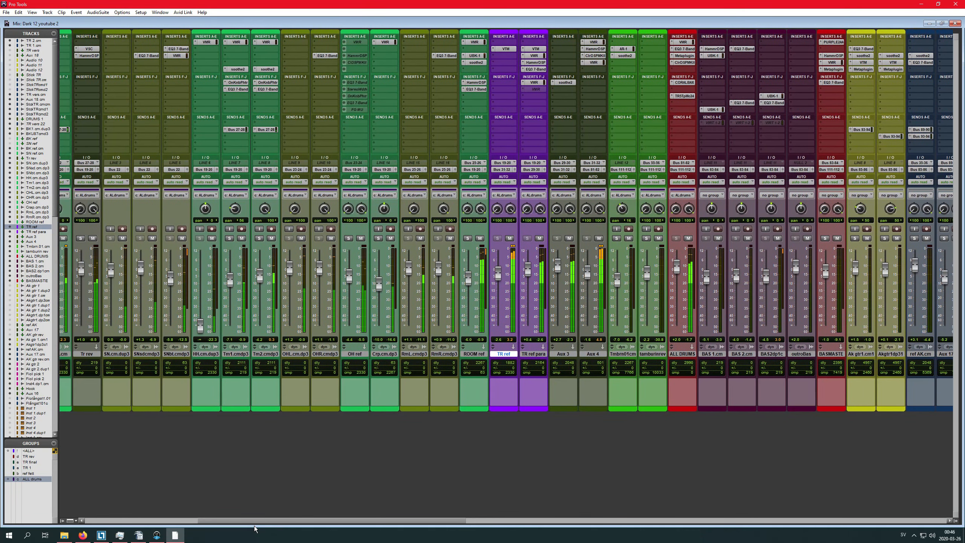
left_click(522, 96)
mouse_move(554, 118)
mouse_move(633, 132)
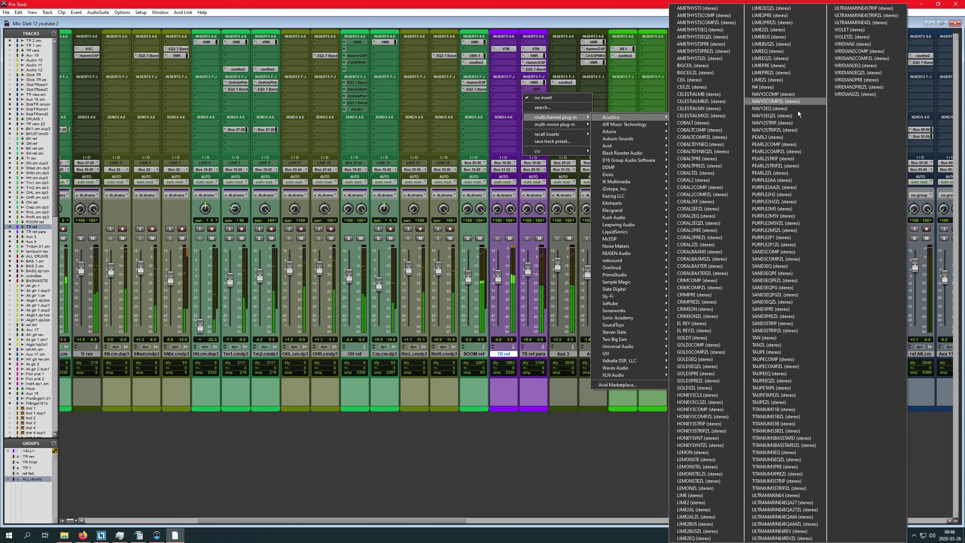
left_click(771, 339)
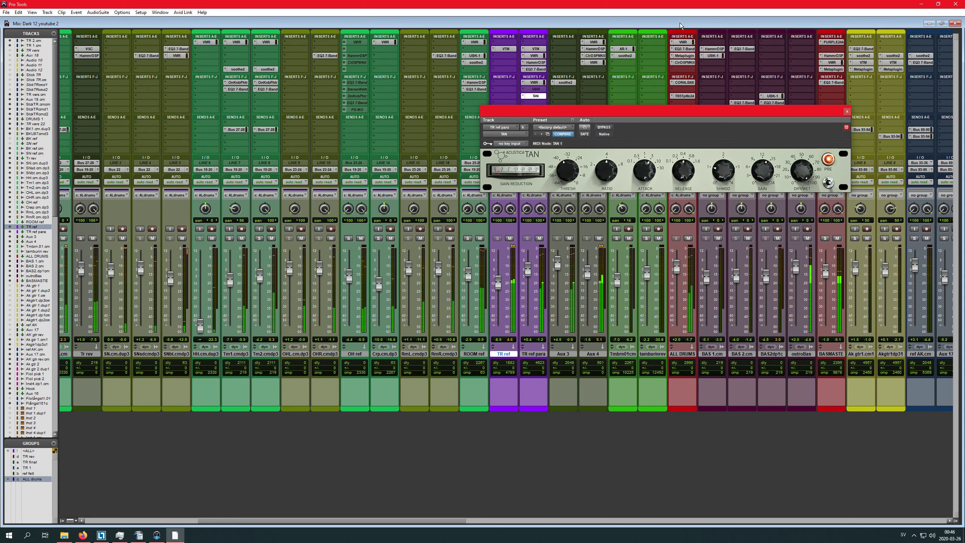
Check the playback position in the Edit window, and mute the INSTRUMEN and VOXMASTE tracks in the mixer
key("ctrl+equal")
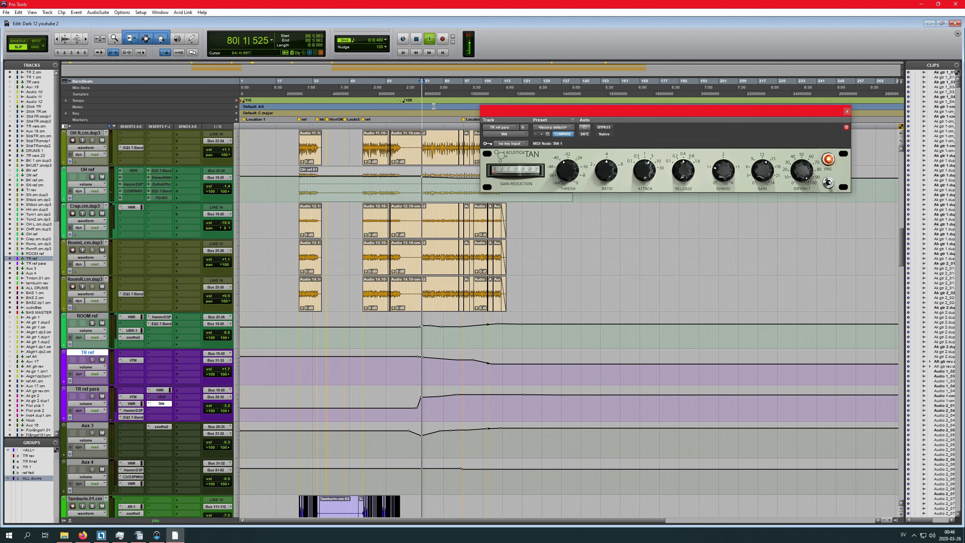
key("ctrl+equal")
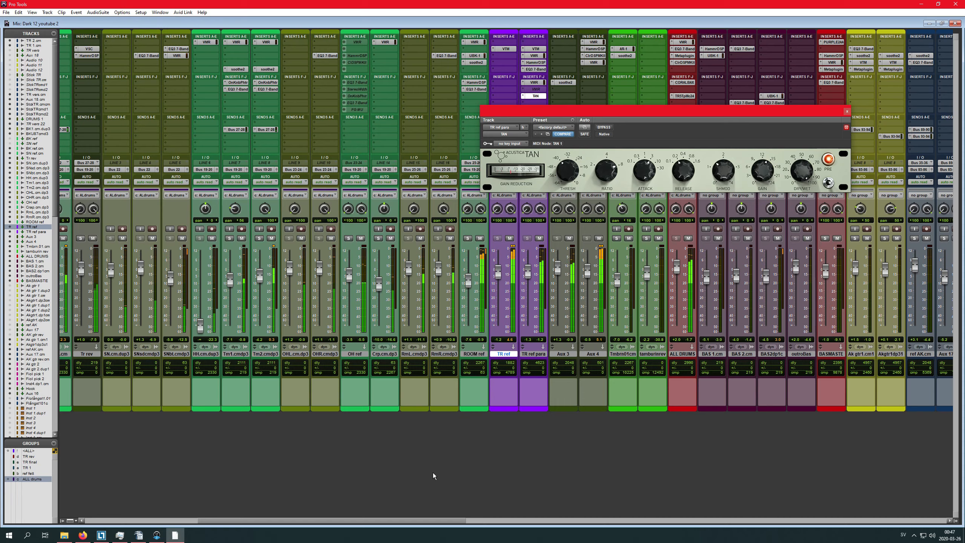
left_click_drag(439, 521, 936, 513)
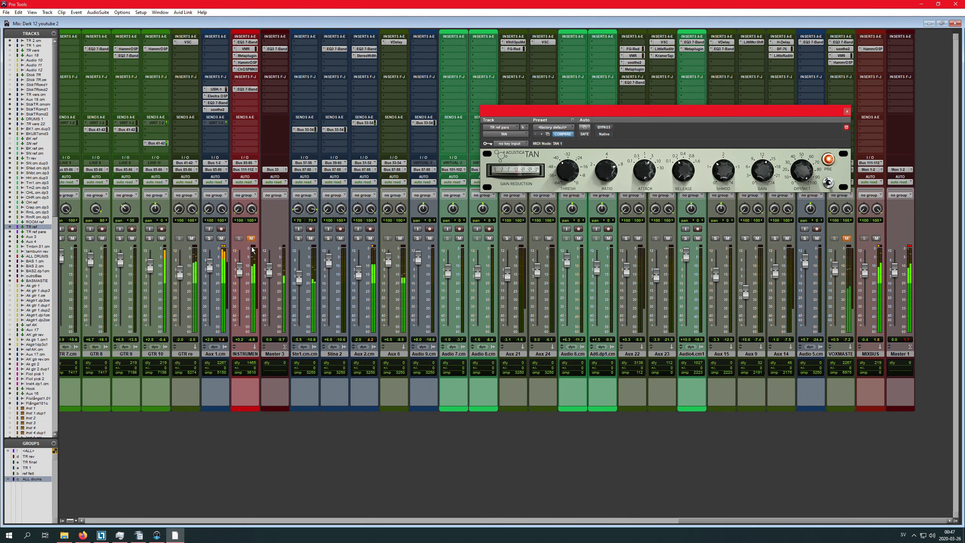
Toggle the bypass of TAN on the TR ref para track on and off to compare the parallel drum sound
left_click_drag(719, 526, 348, 512)
scroll(348, 509, "left", 5)
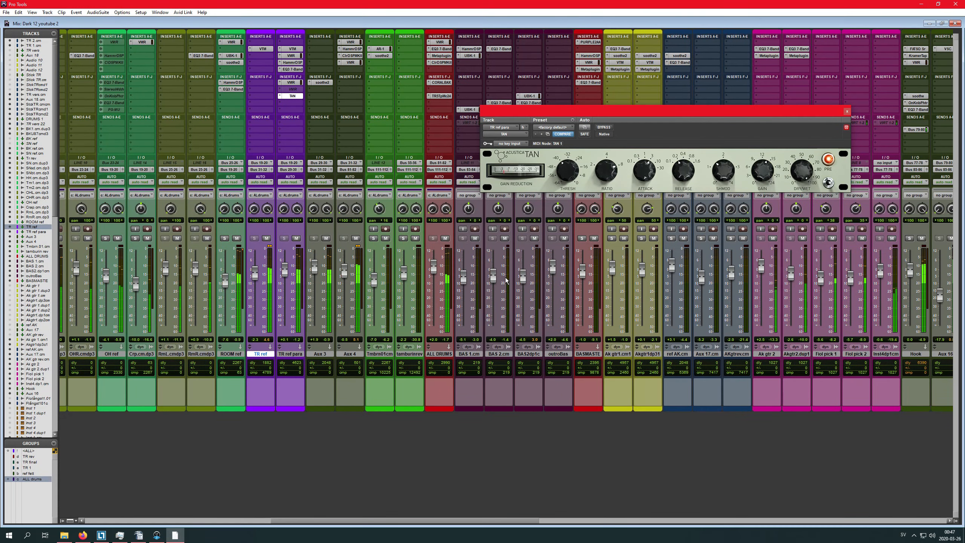
left_click(602, 128)
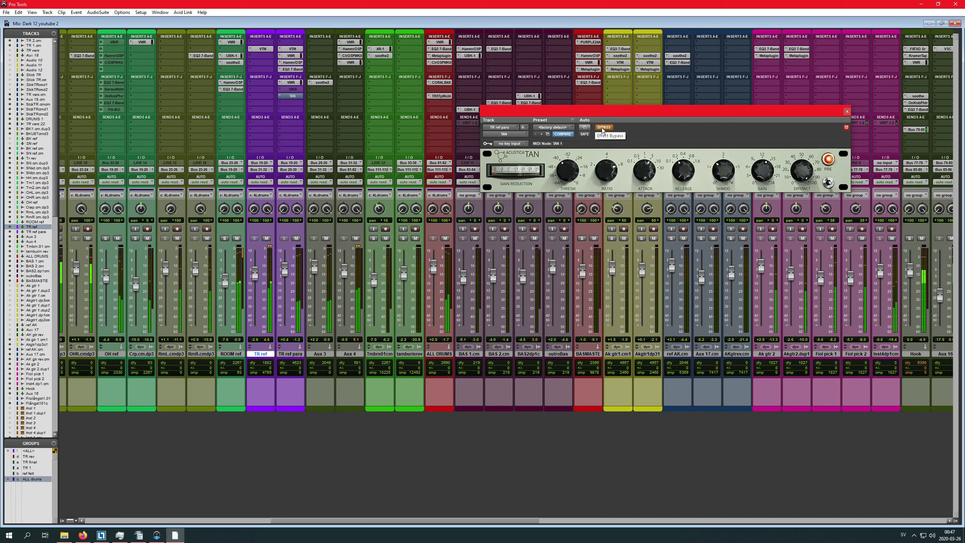
left_click(602, 128)
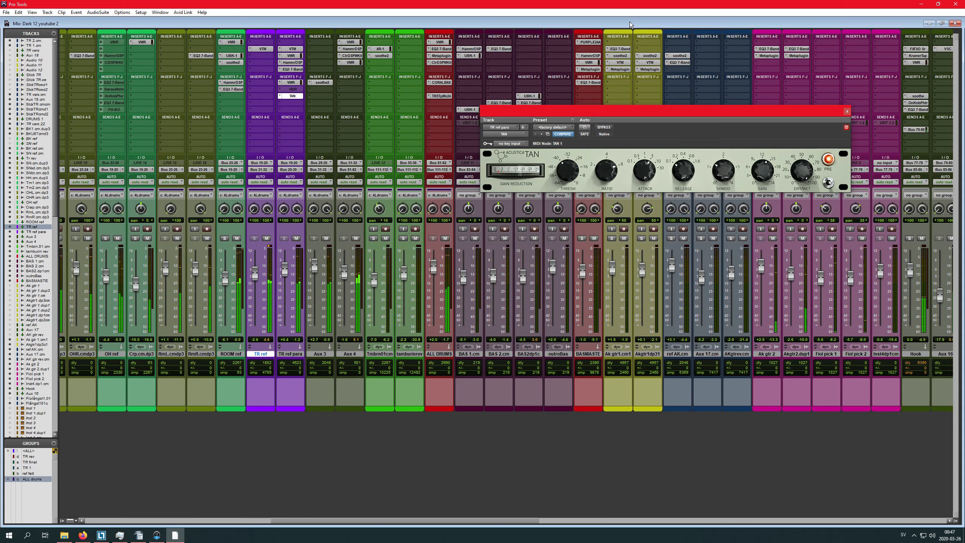
Check the playback position in the Edit window and the mute state of the INSTRUMEN track in the mixer
left_click_drag(660, 113, 665, 140)
key("ctrl+equal")
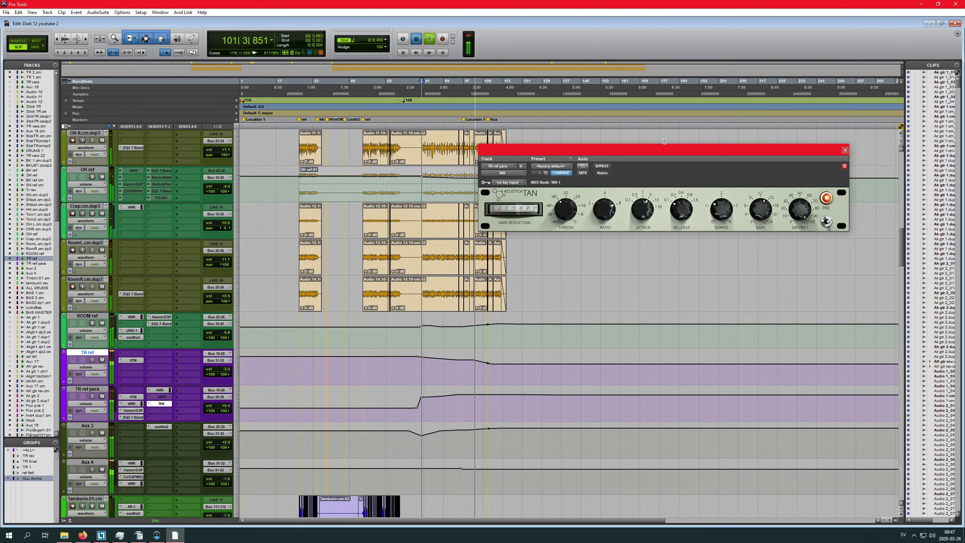
key("ctrl+equal")
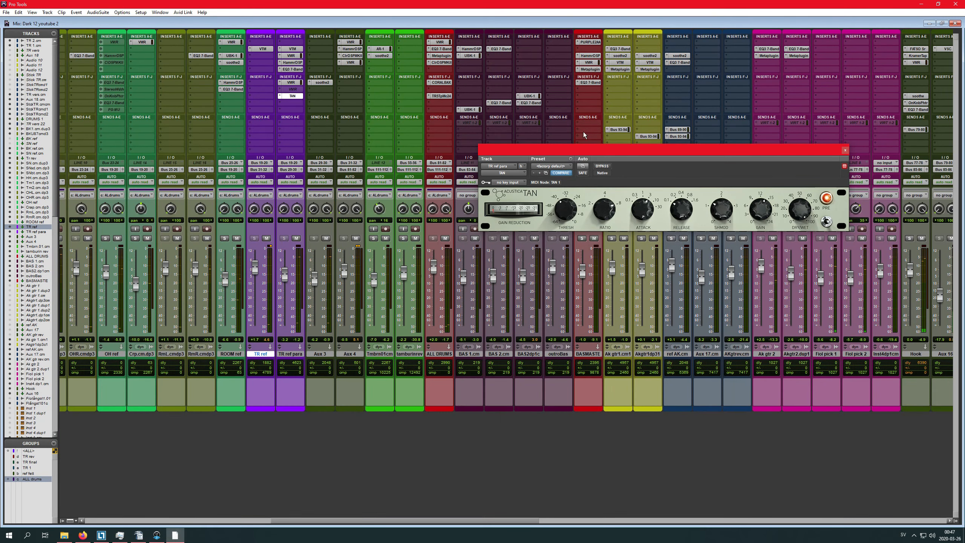
left_click_drag(586, 149, 542, 77)
left_click_drag(497, 521, 832, 507)
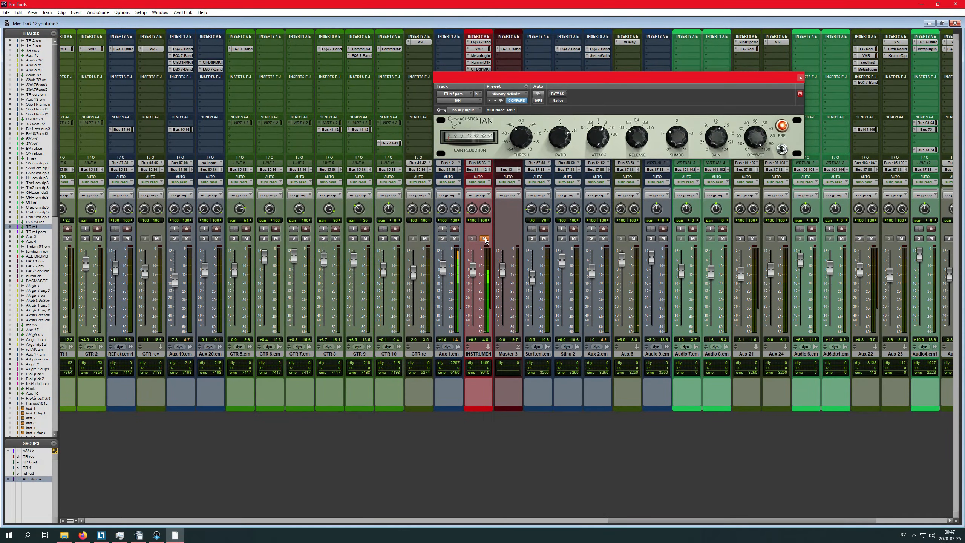
left_click_drag(703, 519, 277, 522)
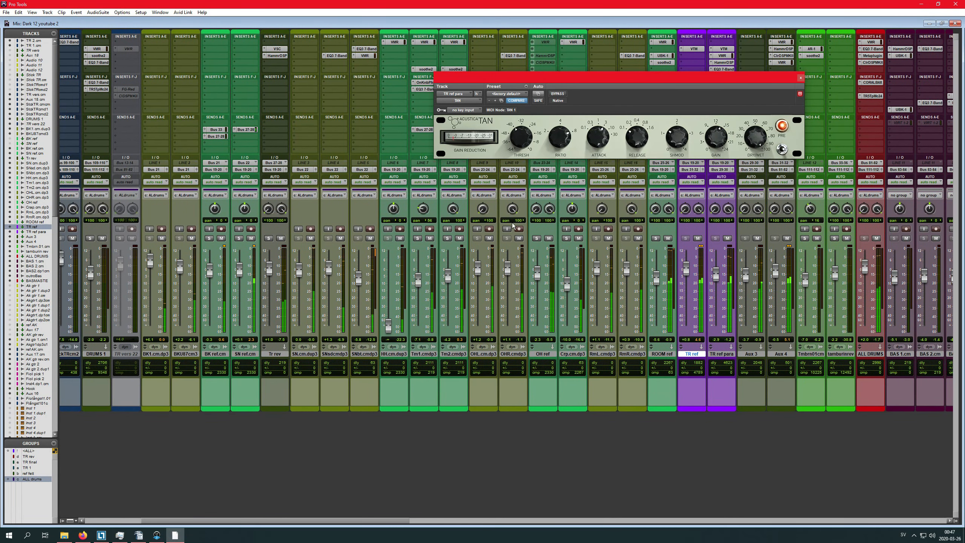
Bypass and re-enable TAN on the TR ref para track during playback to compare the drum sound
left_click(558, 93)
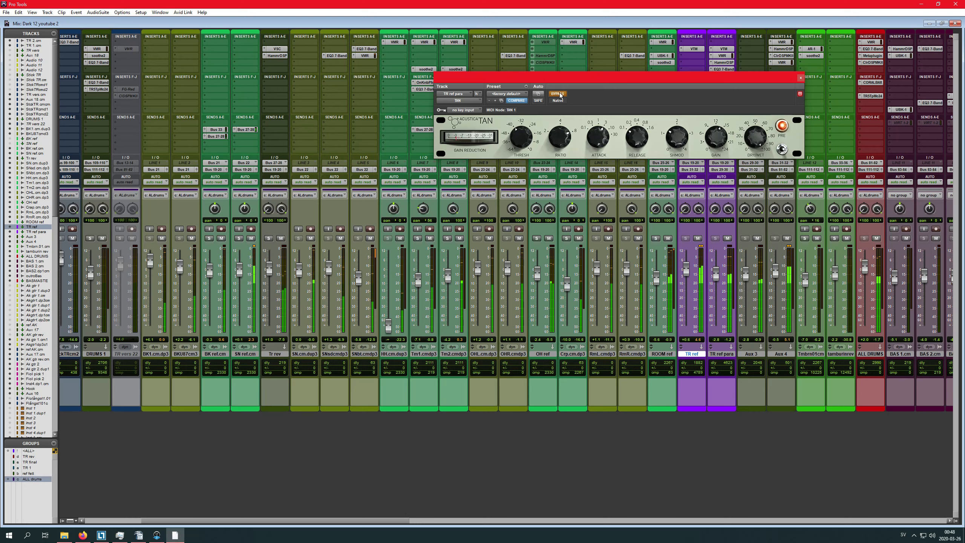
left_click_drag(633, 76, 465, 83)
left_click_drag(392, 520, 420, 515)
left_click(387, 100)
left_click_drag(453, 82, 424, 87)
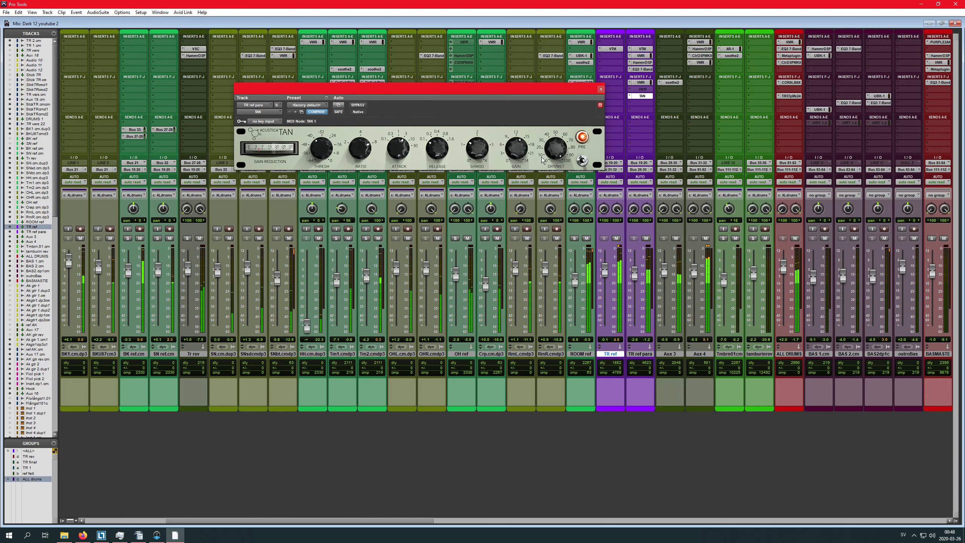
left_click_drag(635, 279, 637, 264)
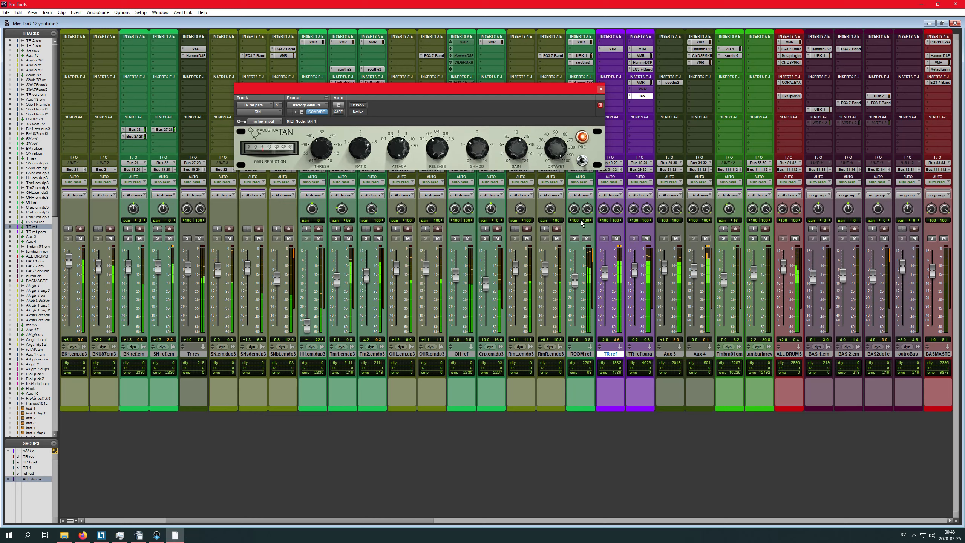
Unmute the INSTRUMEN track and toggle TAN's bypass on TR ref para on and off to compare the fuller mix
left_click_drag(431, 521, 943, 512)
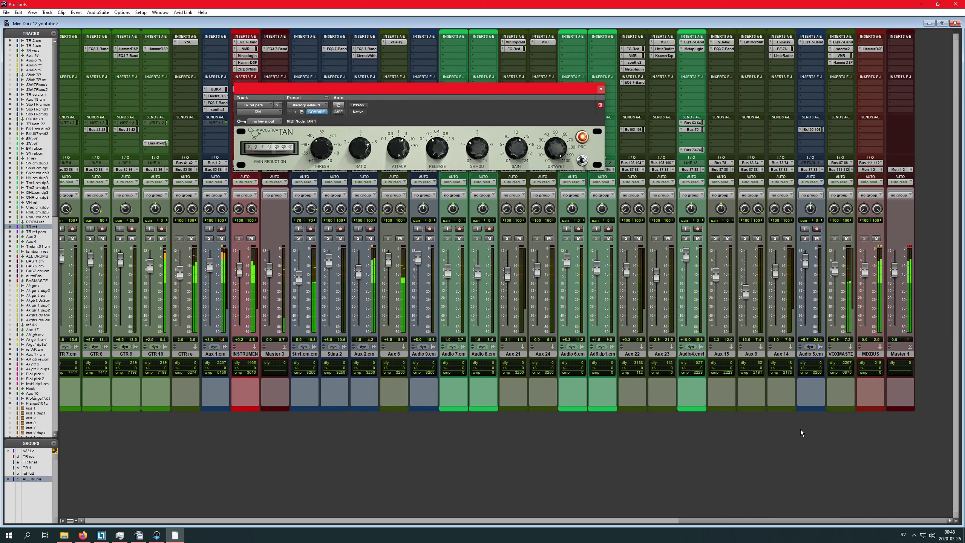
left_click_drag(756, 521, 409, 494)
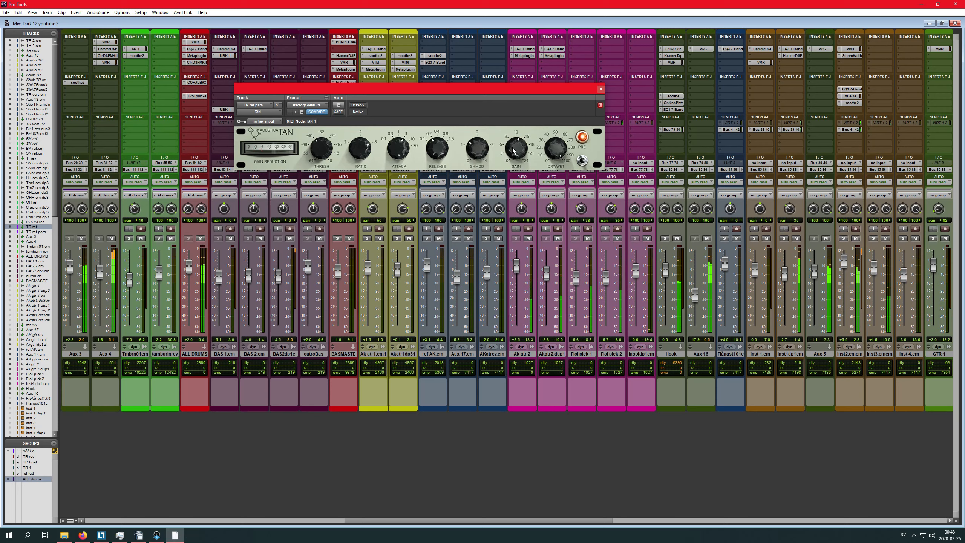
left_click(362, 105)
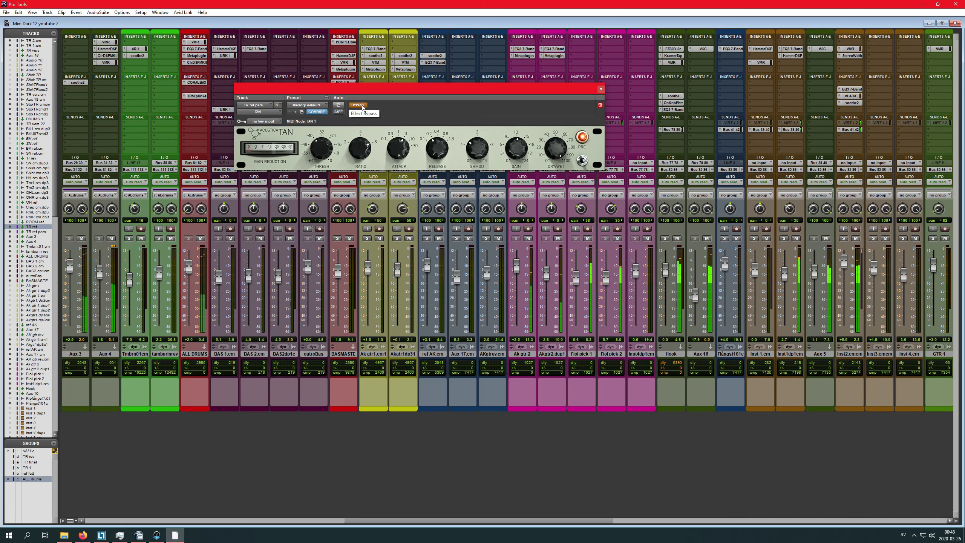
left_click(362, 106)
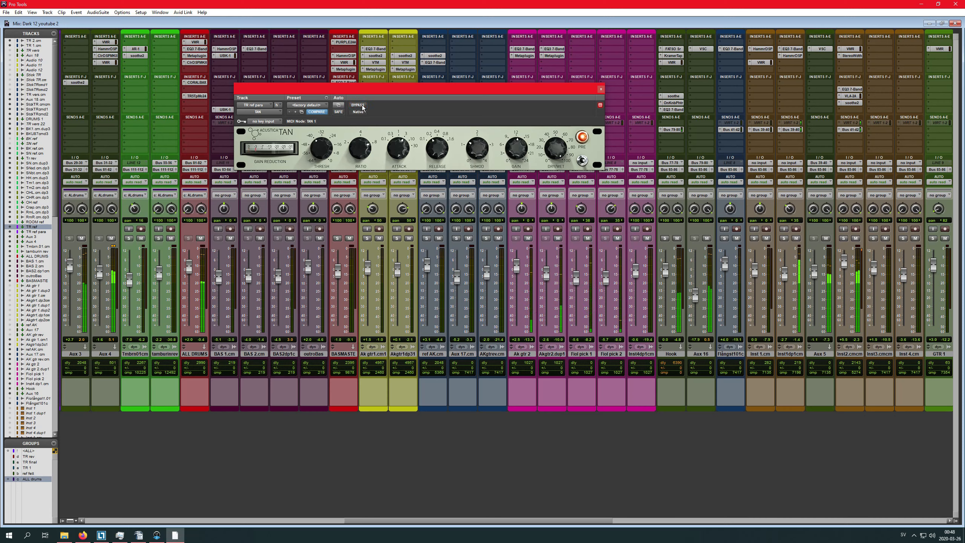
Bring the TR ref tracks back into view and compare the mix again with TAN bypassed and active
left_click_drag(493, 521, 492, 522)
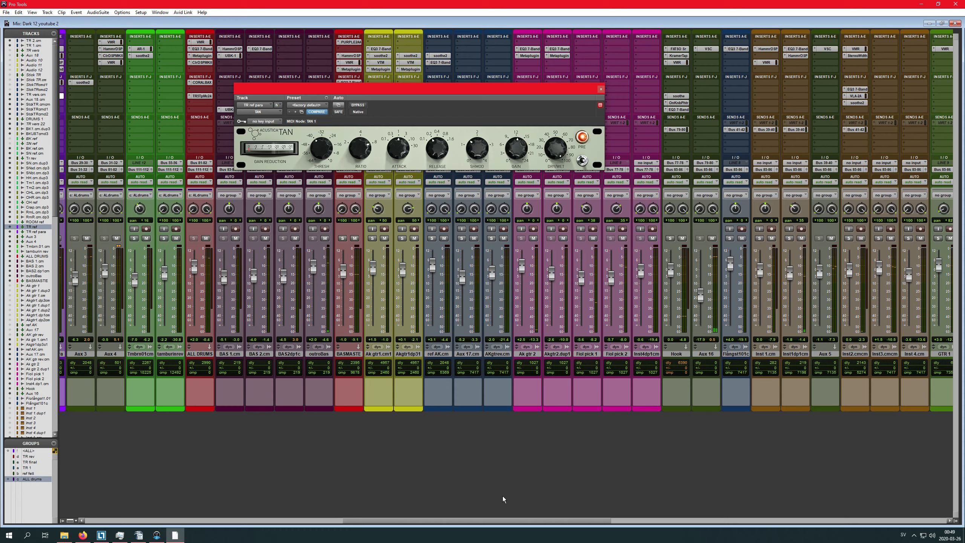
left_click_drag(502, 520, 400, 500)
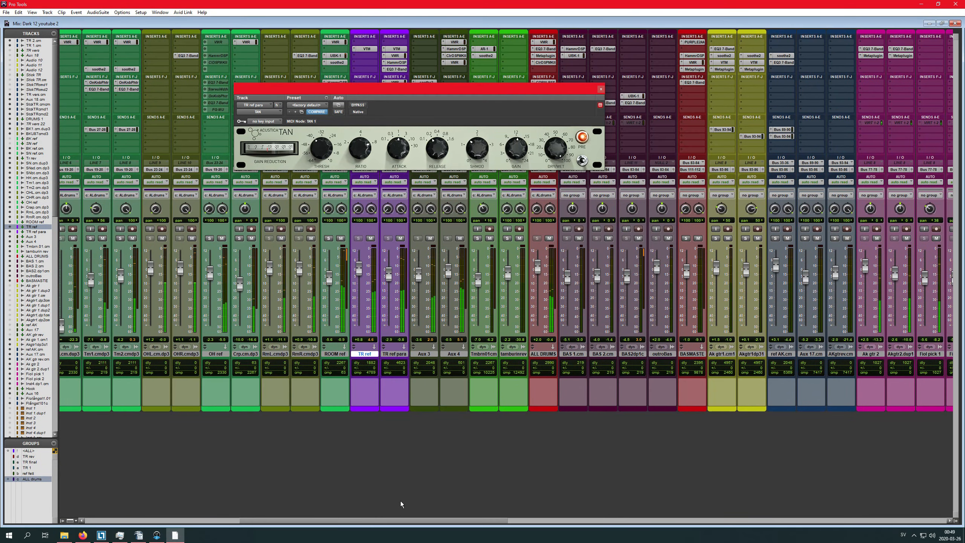
left_click(357, 105)
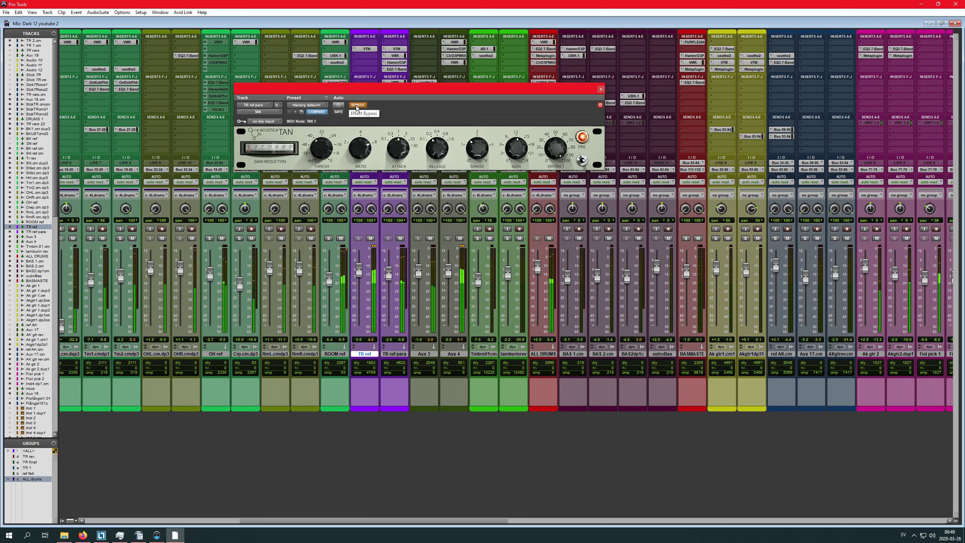
left_click(357, 106)
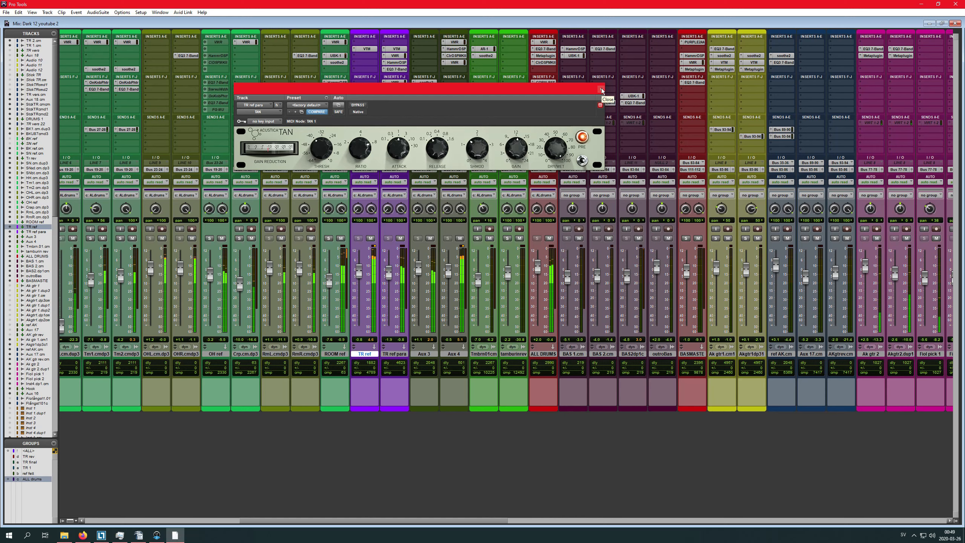
Close the TAN plug-in window, reopening it once from the TR ref para track to check its settings
left_click_drag(551, 92, 774, 126)
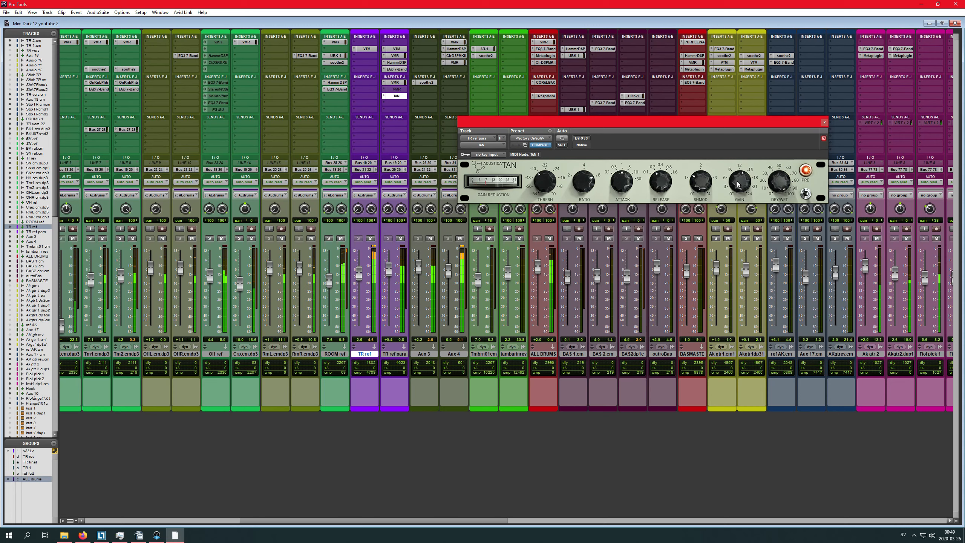
left_click(824, 122)
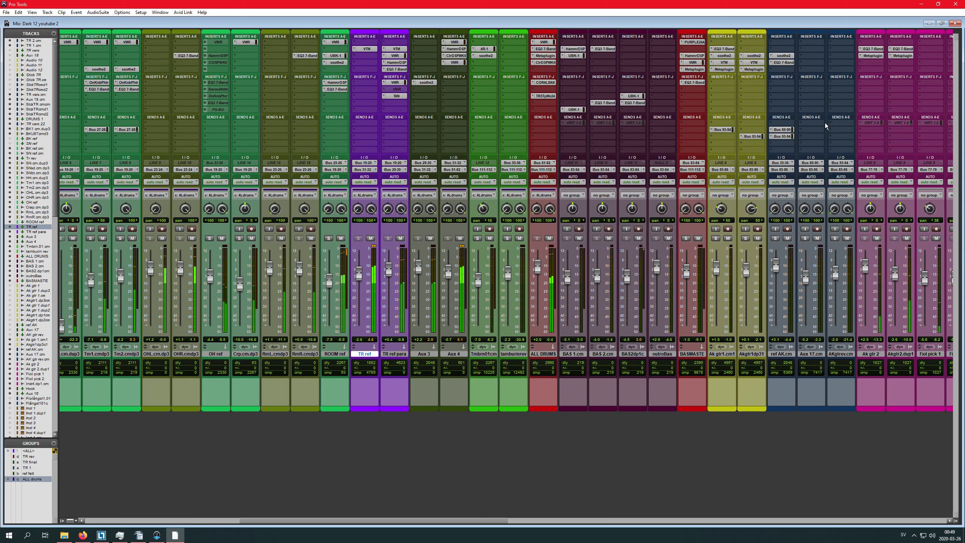
mouse_move(450, 521)
left_mouse_down()
mouse_move(549, 531)
mouse_move(441, 533)
left_mouse_up()
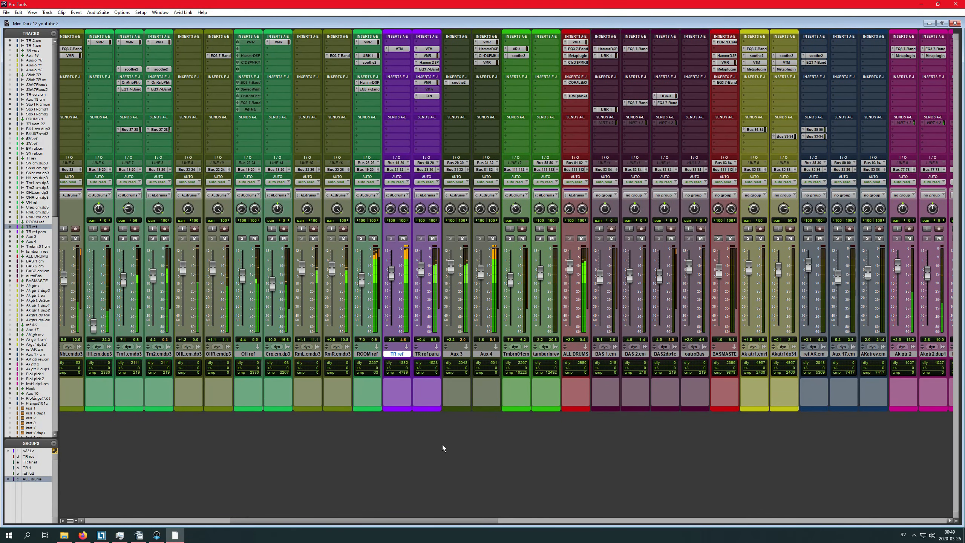
left_click(428, 96)
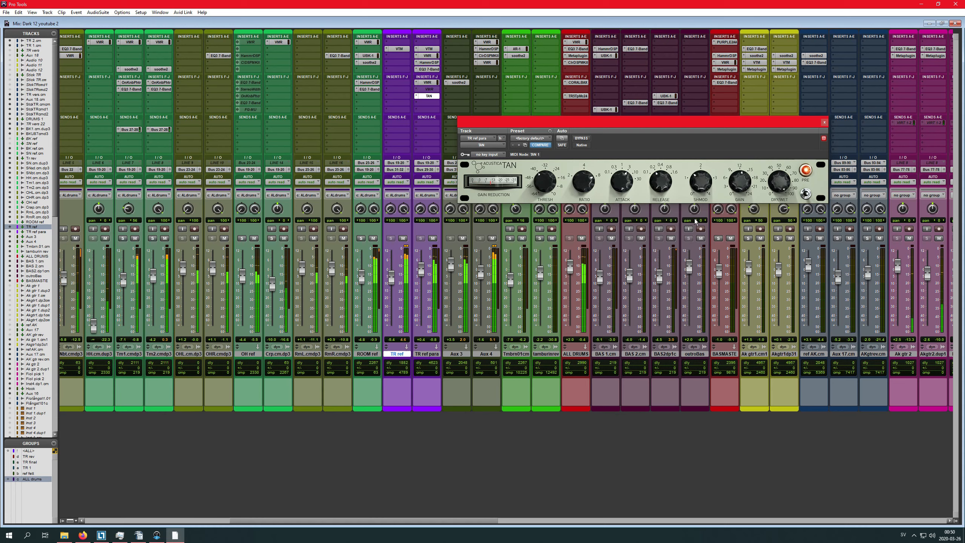
left_click(823, 122)
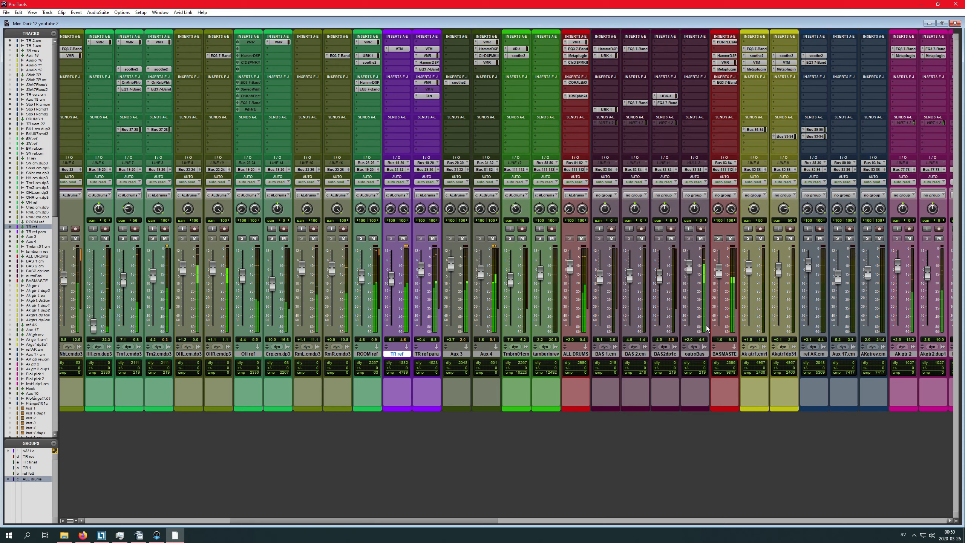
Mute the VOXMASTE track, keep INSTRUMEN unmuted, and return to the drum tracks in the mixer
left_click_drag(451, 522, 912, 506)
left_click_drag(760, 520, 342, 516)
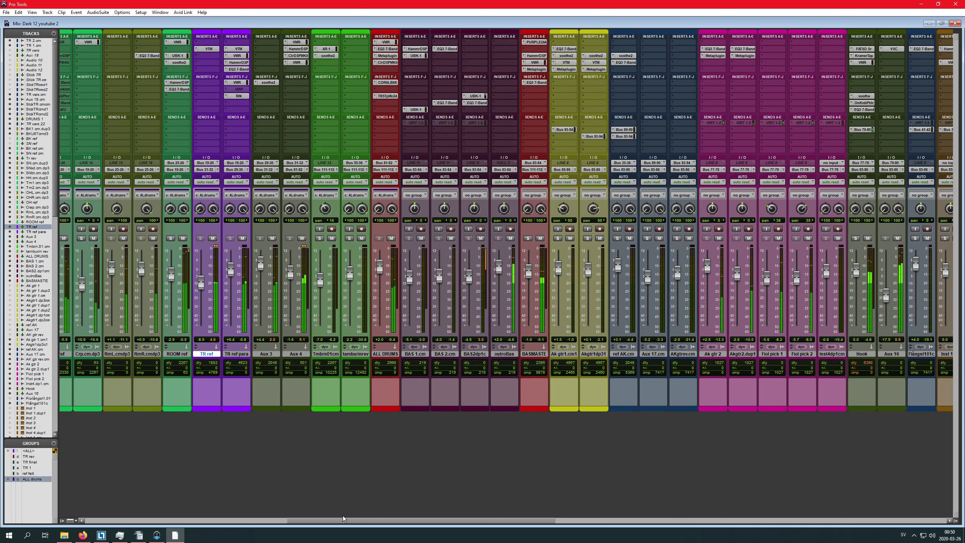
left_click_drag(342, 516, 674, 526)
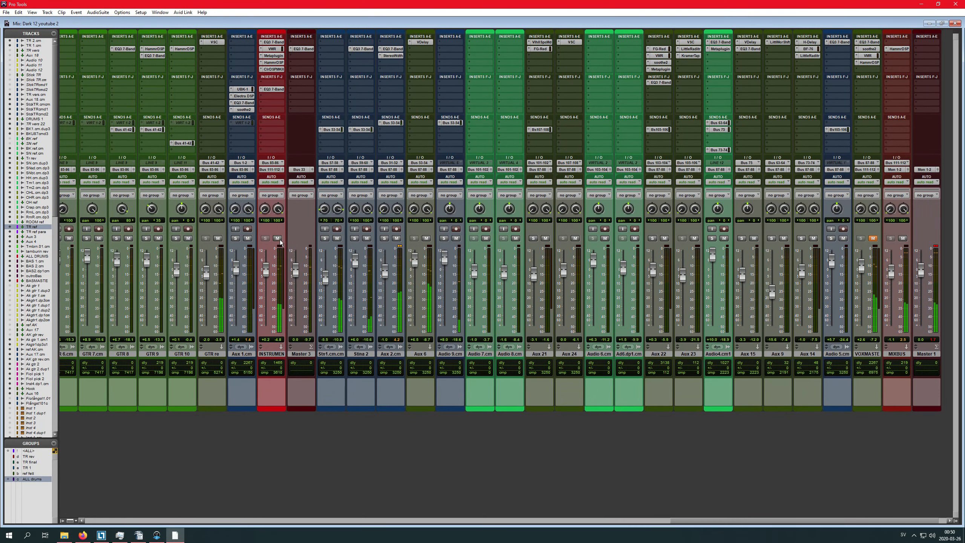
left_click_drag(700, 520, 310, 517)
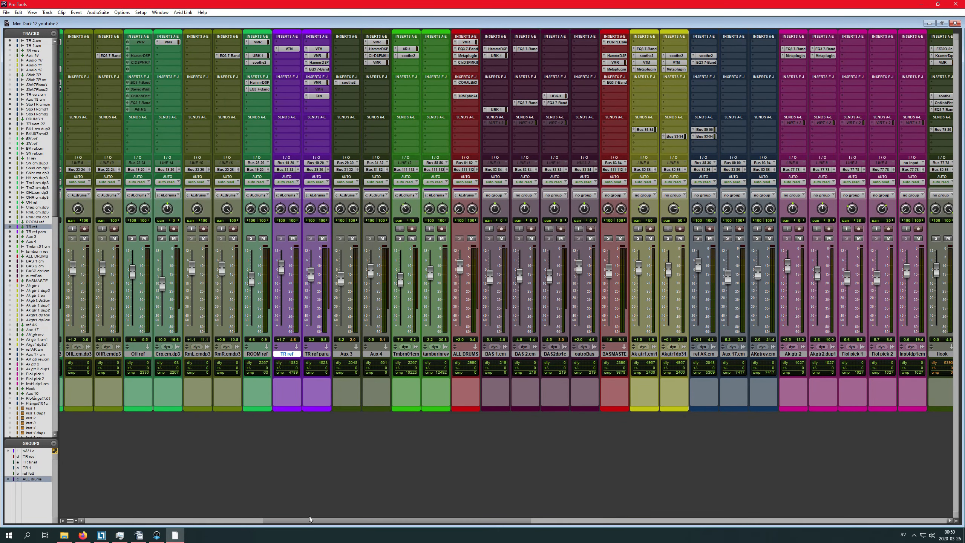
Place the playback position at about bar 54 in the Edit window and return to the TR ref tracks in the mixer
key("ctrl+equal")
left_click(360, 96)
key("ctrl+equal")
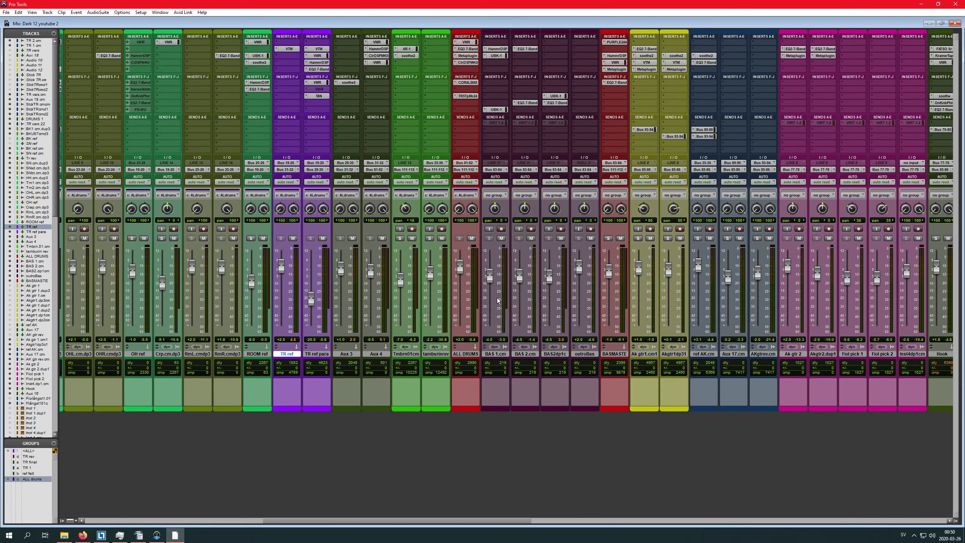
left_click_drag(451, 518, 411, 517)
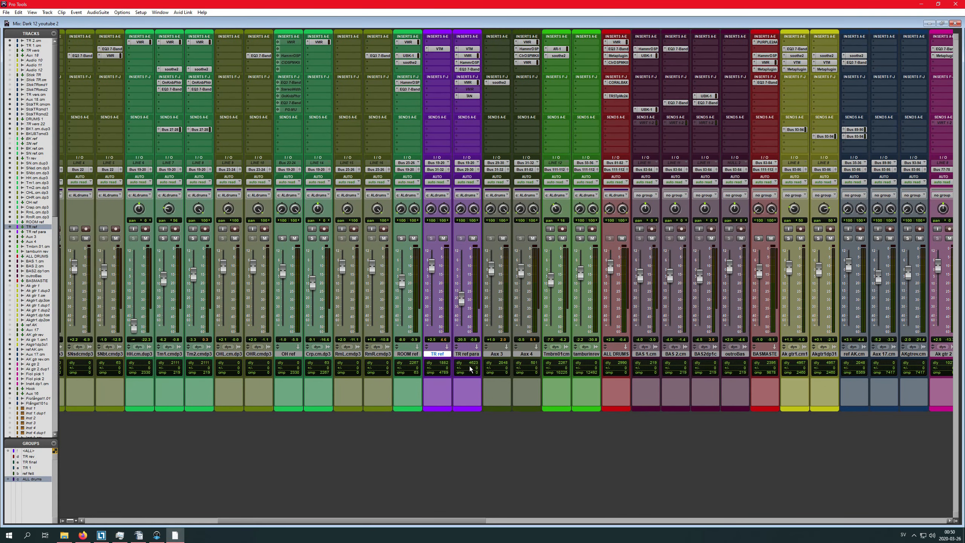
Select the TR ref para track and solo all tracks of the ALL drums group
left_click(468, 353)
left_click(439, 354)
left_click(467, 356)
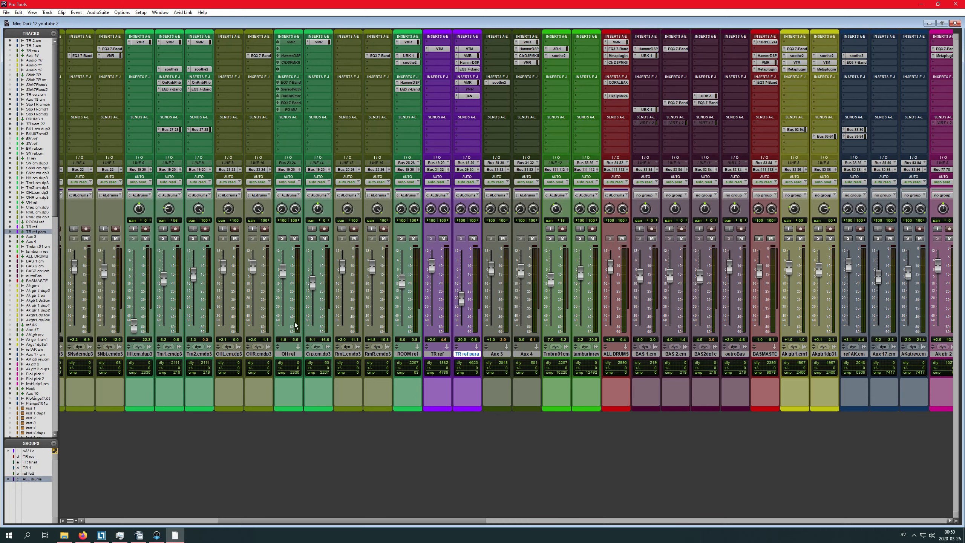
left_click(341, 238)
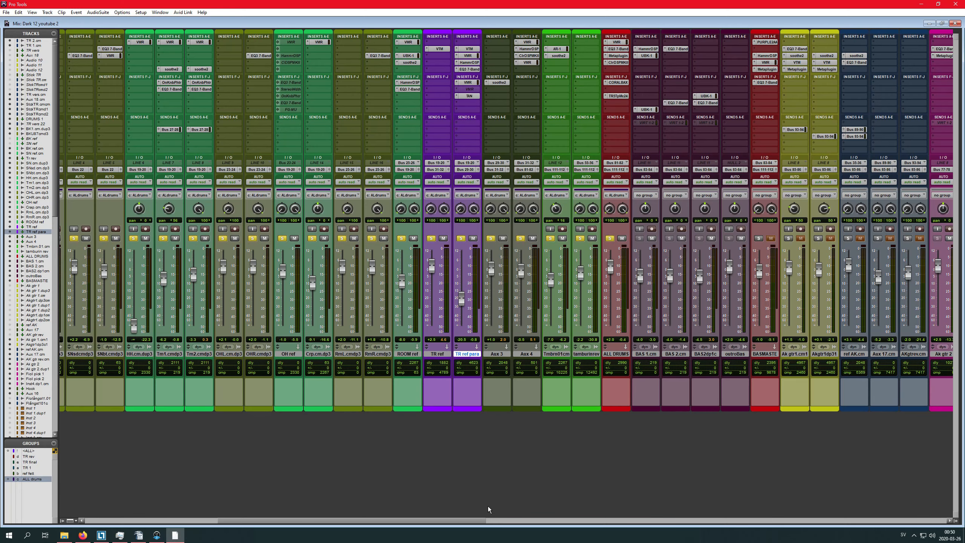
left_click_drag(487, 520, 444, 519)
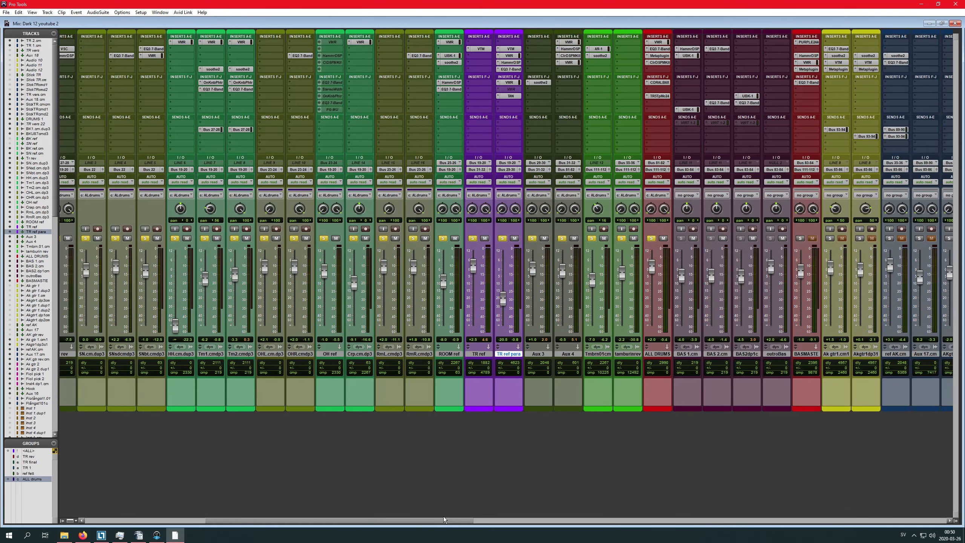
Zoom in on the Edit window timeline around bar 54, start playback, and return to the mixer
key("ctrl+equal")
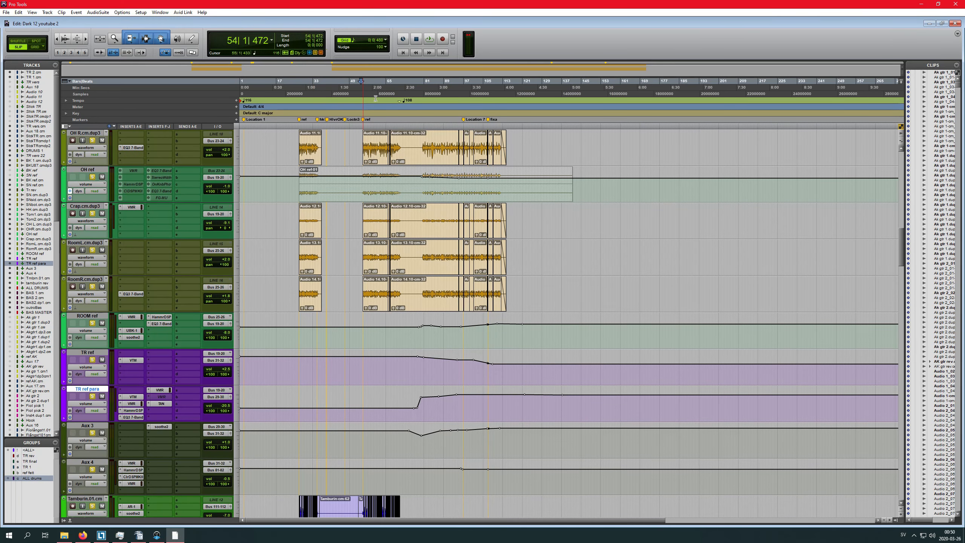
key("t")
key("t")
key("t")
key("space")
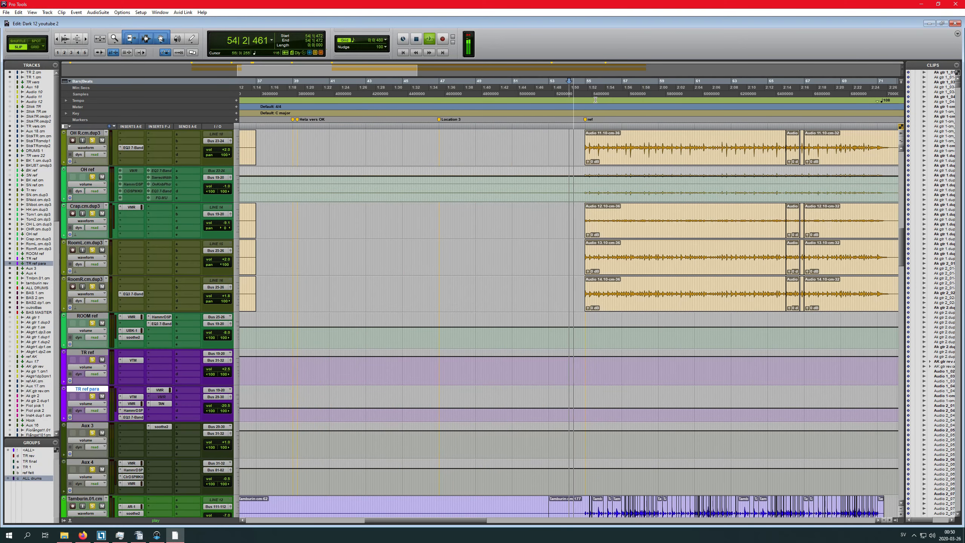
key("ctrl+equal")
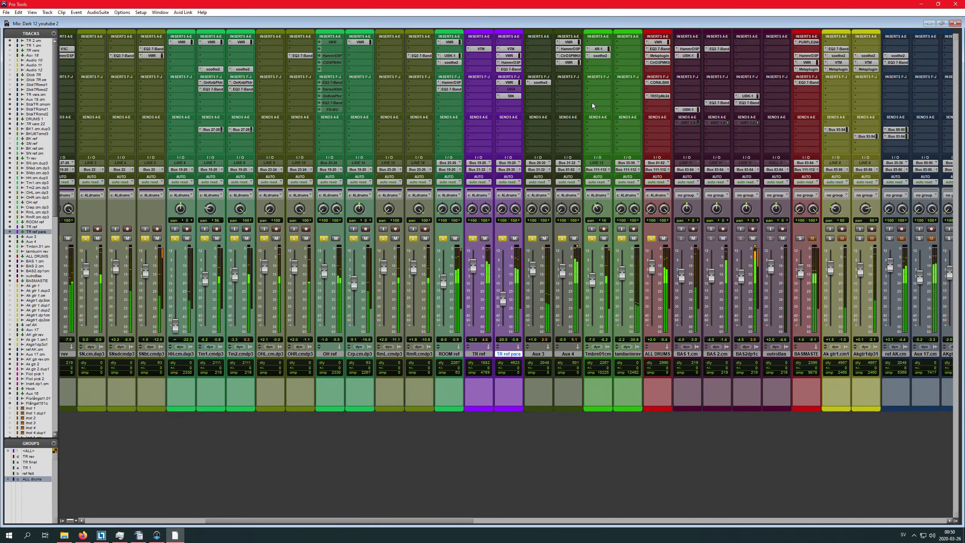
scroll(562, 479, "right", 3)
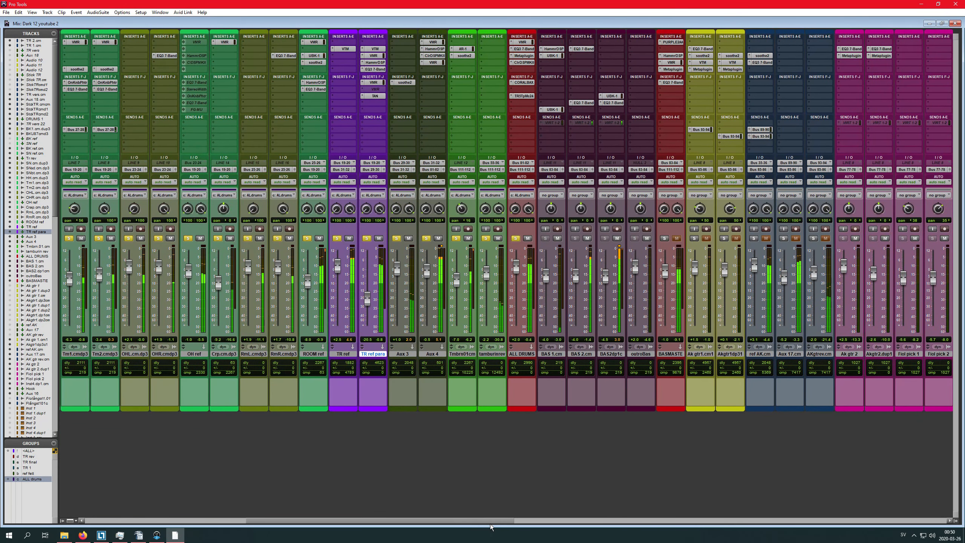
Bypass and re-enable the TAN insert on the TR ref para track while the soloed drums play
left_click(377, 97, "ctrl")
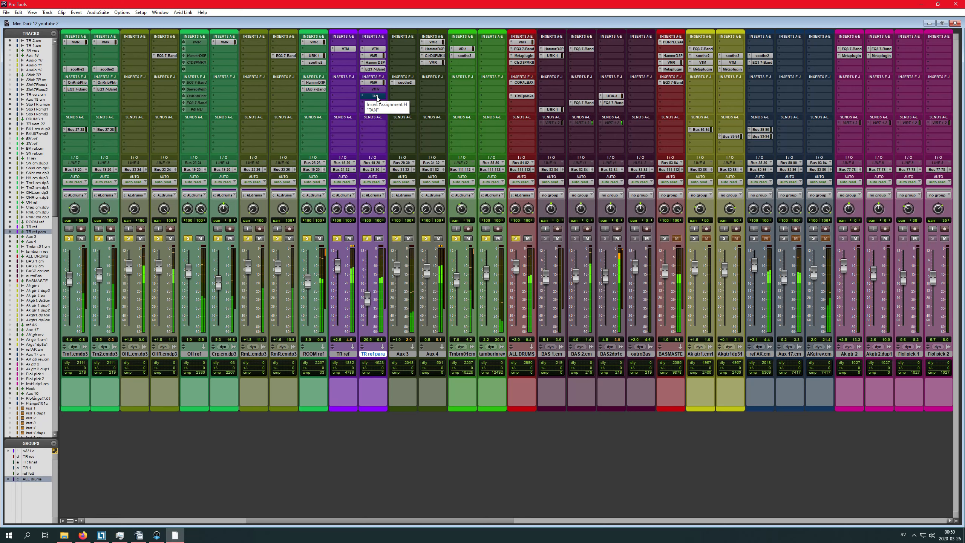
left_click(377, 96, "ctrl")
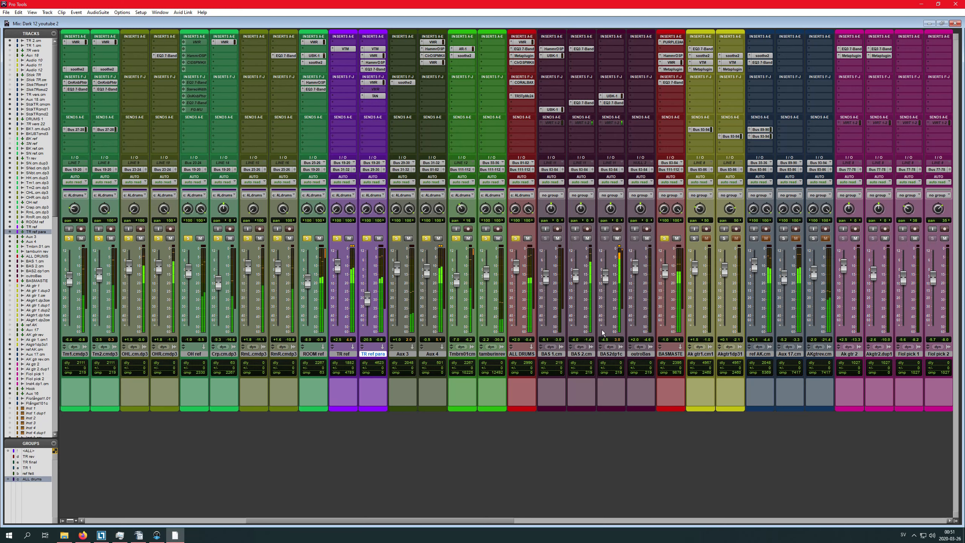
left_click_drag(488, 520, 431, 518)
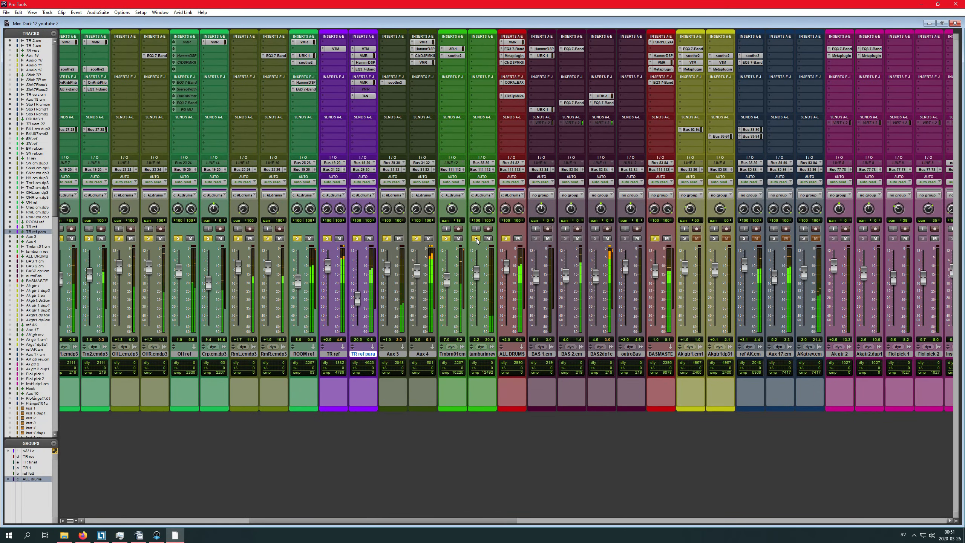
Check the playback position in the Edit window and select the ALL DRUMS track in the mixer
left_click_drag(497, 521, 535, 523)
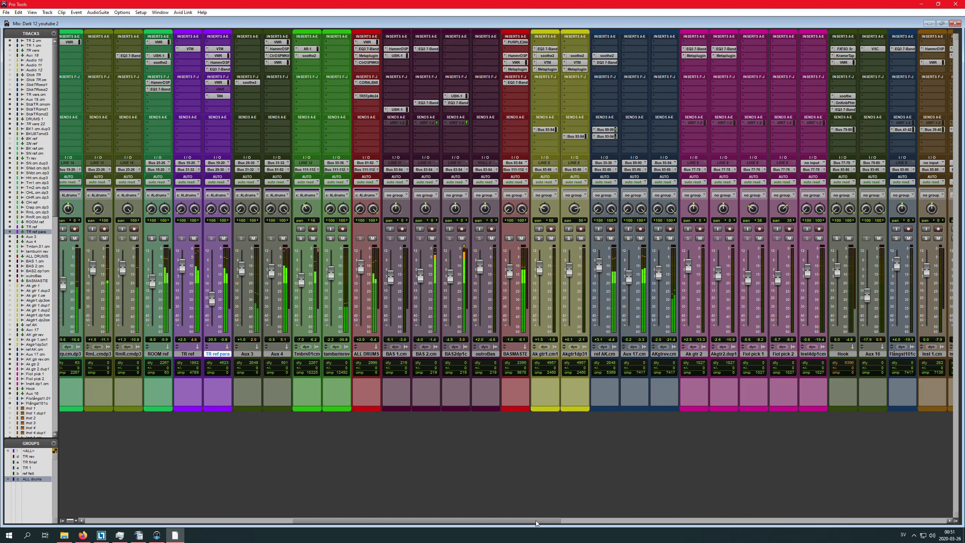
scroll(536, 522, "right", 1)
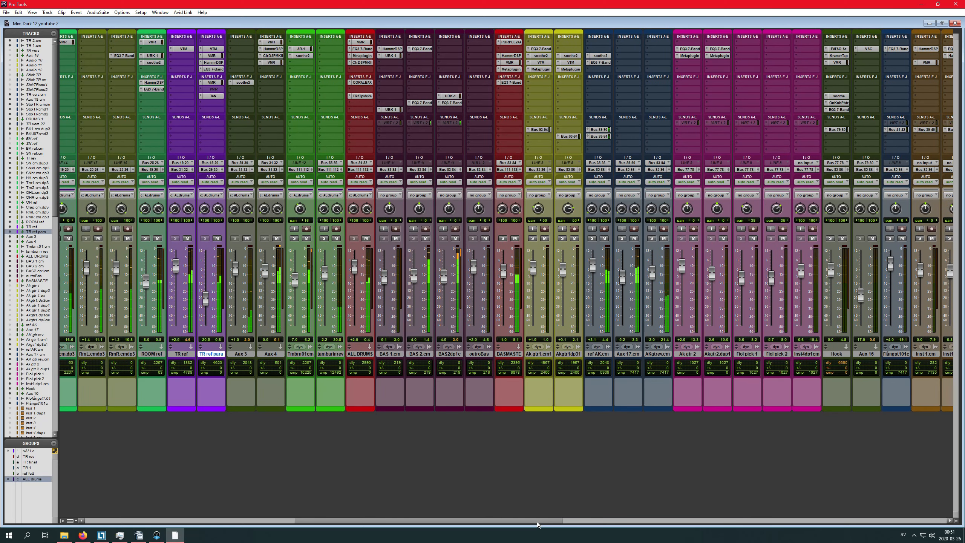
key("ctrl+equal")
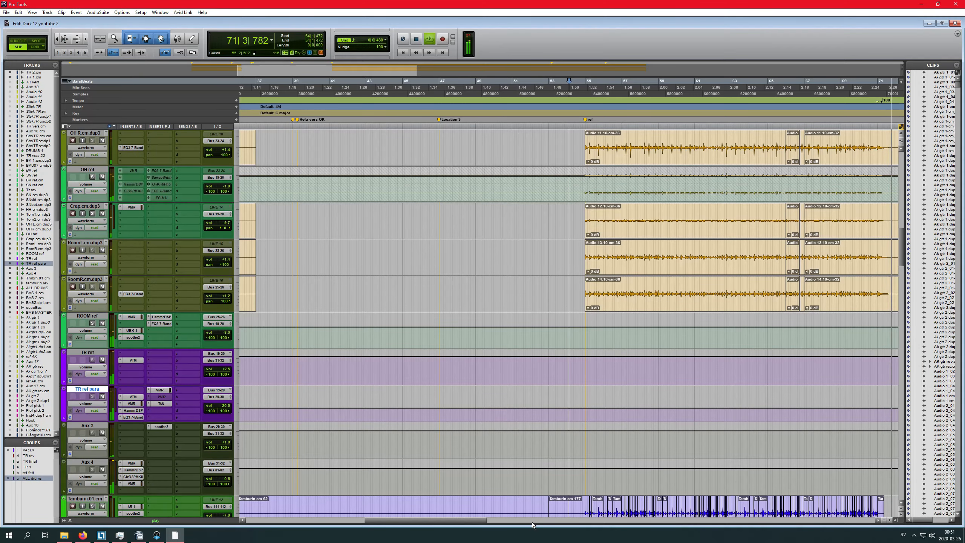
key("ctrl+equal")
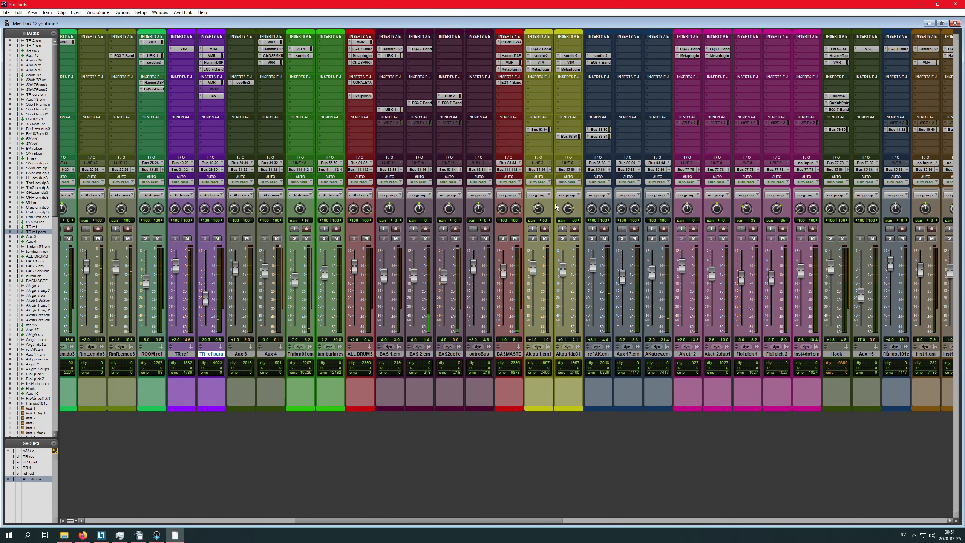
mouse_move(502, 522)
left_mouse_down()
mouse_move(432, 529)
mouse_move(484, 519)
left_mouse_up()
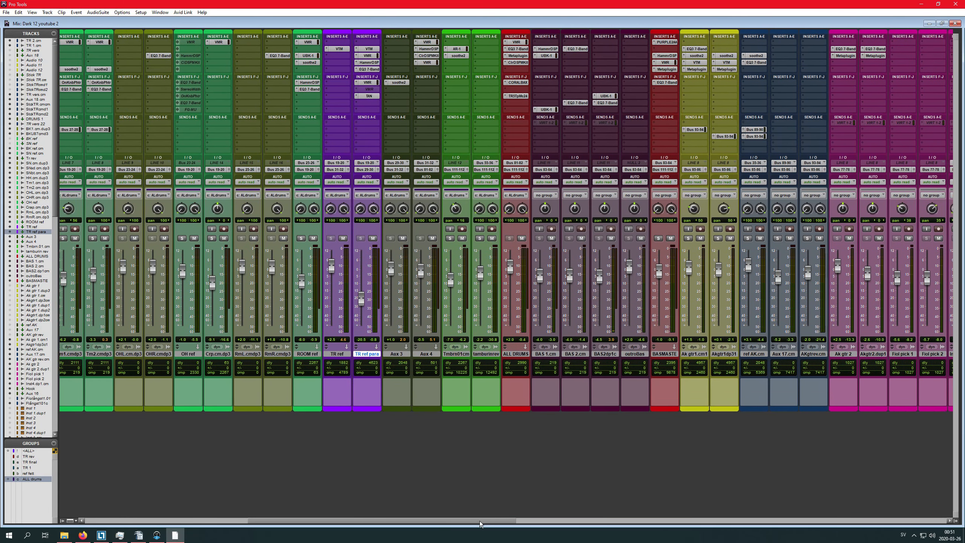
left_click(513, 354)
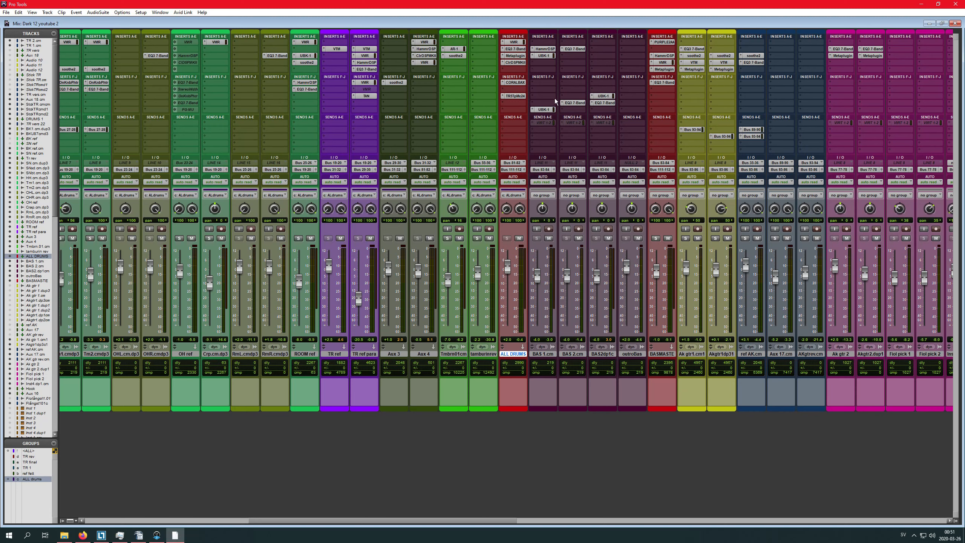
Examine the settings of the tape machine and CORALBAX inserts on the ALL DRUMS track
left_click(515, 97)
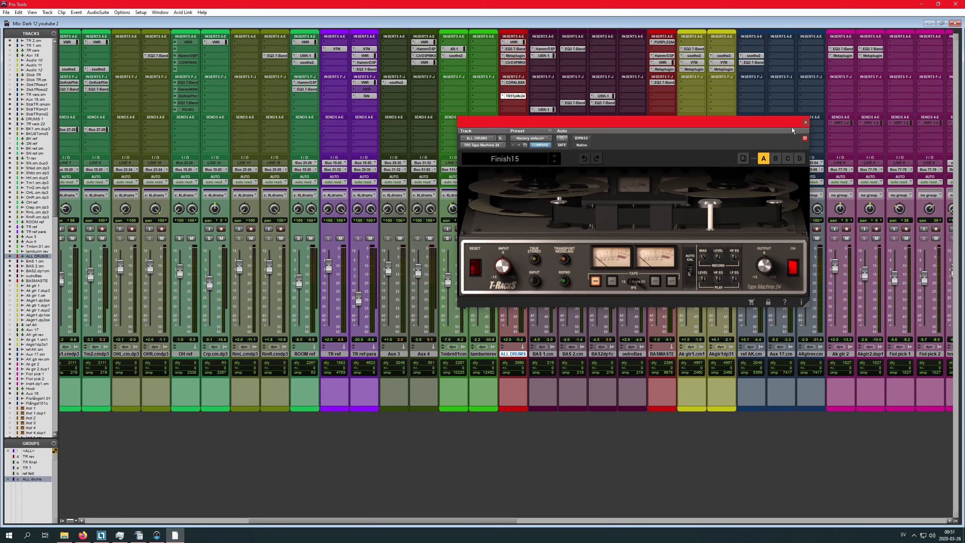
left_click(805, 122)
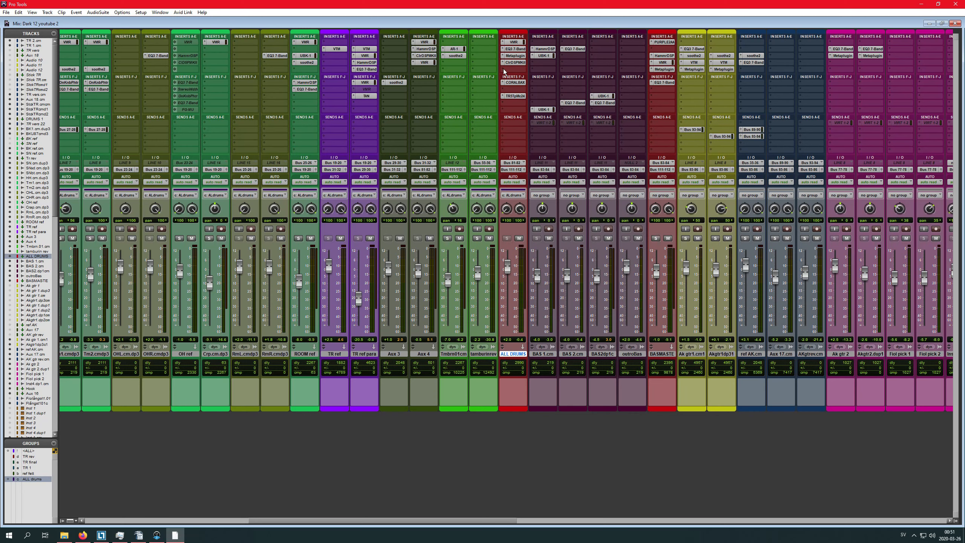
left_click(514, 83)
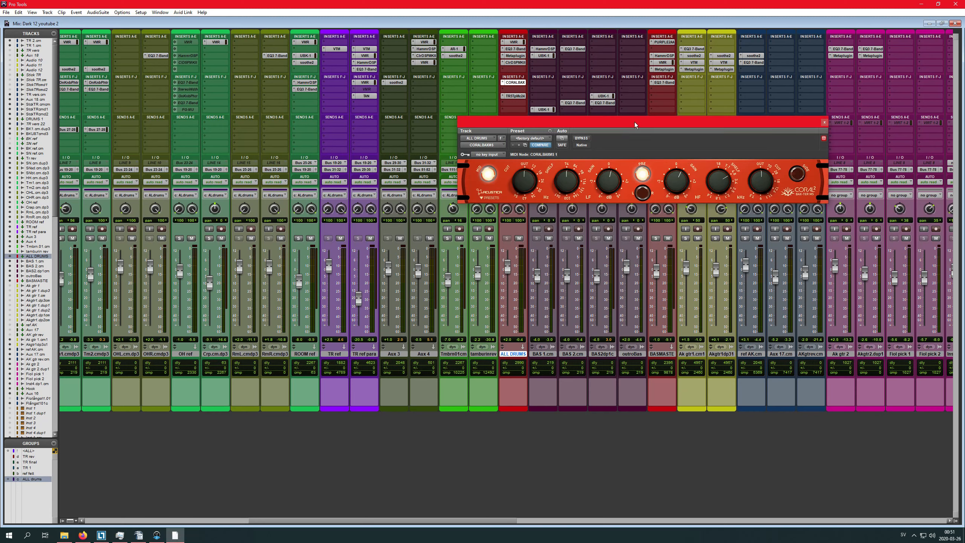
left_click_drag(633, 125, 565, 151)
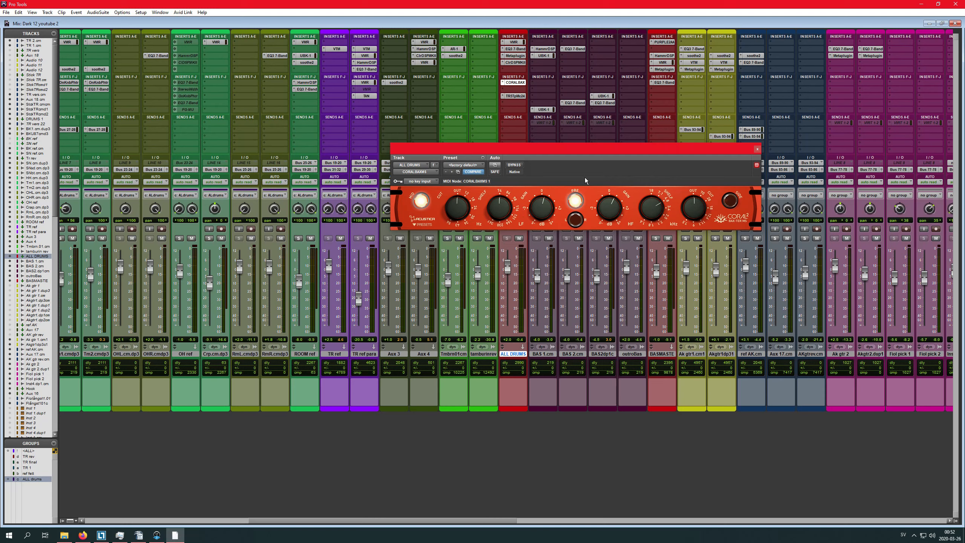
left_click(758, 149)
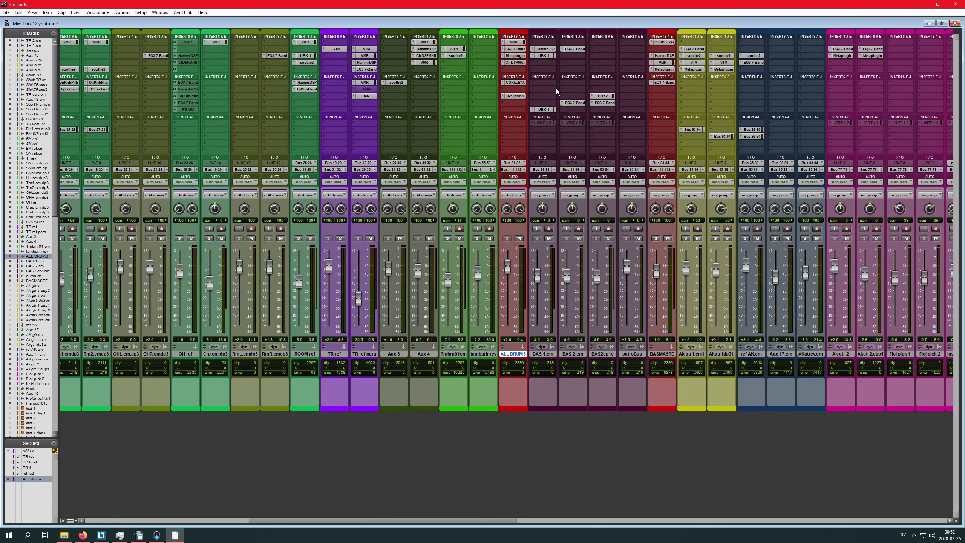
left_click(516, 83)
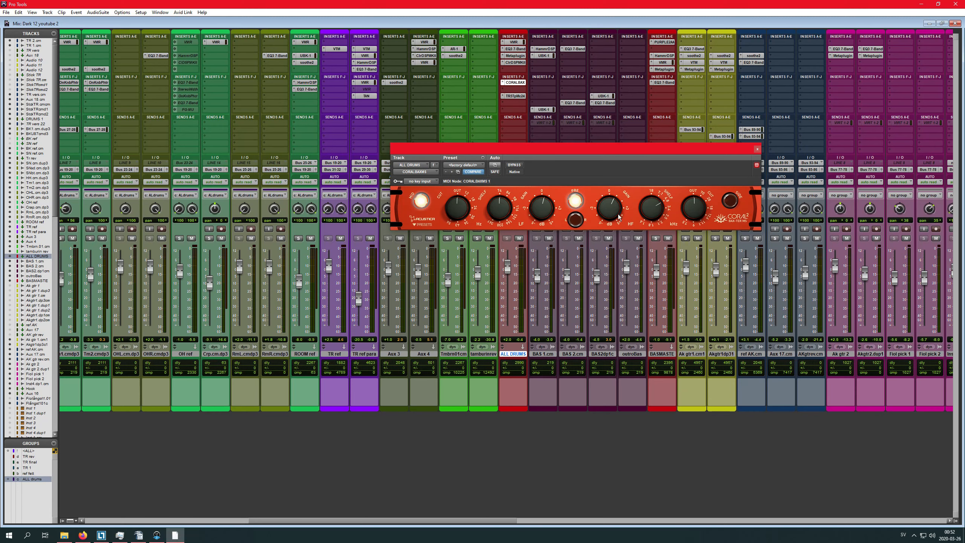
left_click(757, 149)
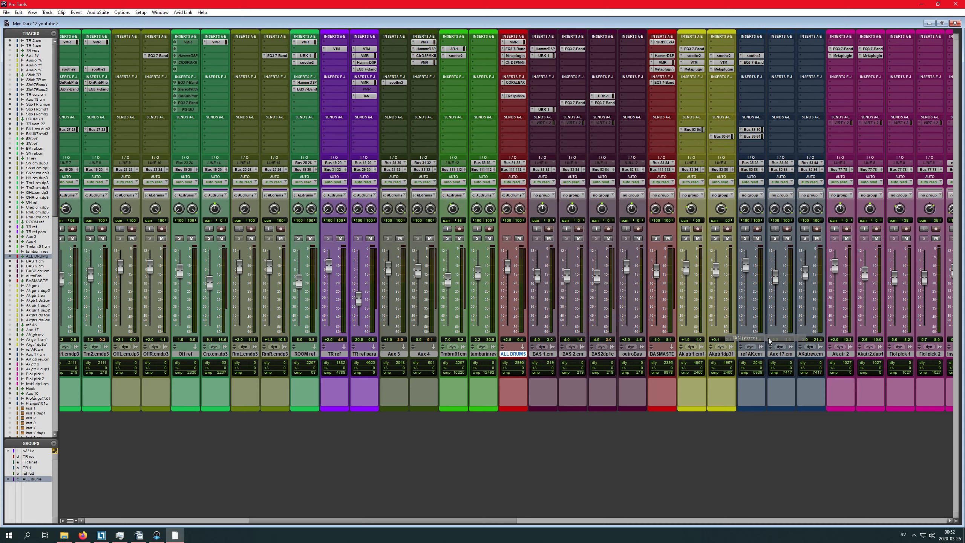
Insert the stereo TAN compressor on the ALL DRUMS track in the slot ahead of CORALBAX
left_click_drag(581, 149, 598, 281)
left_click_drag(677, 281, 499, 101)
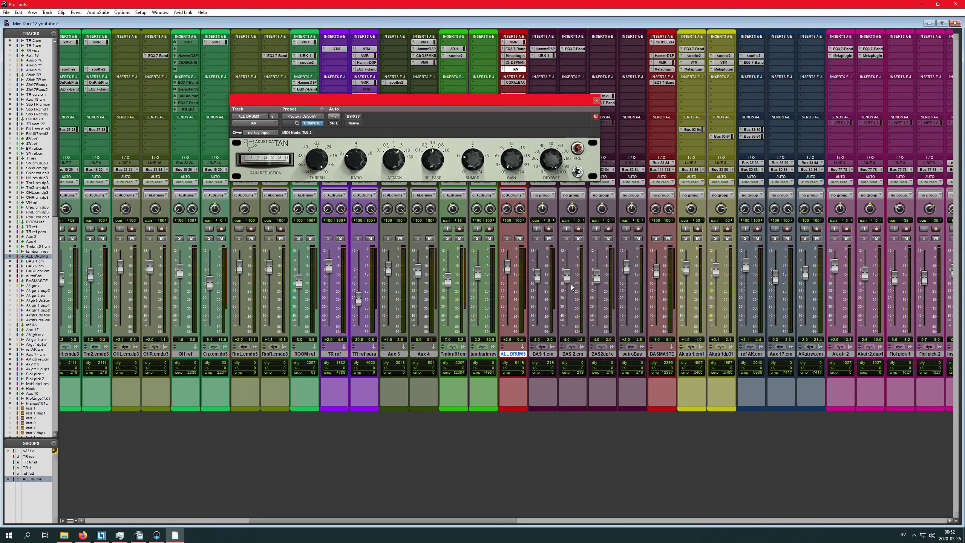
Mute the VOXMASTE track and start playback of the mix with the ALL DRUMS TAN window kept open over the mixer
left_click_drag(475, 519, 935, 438)
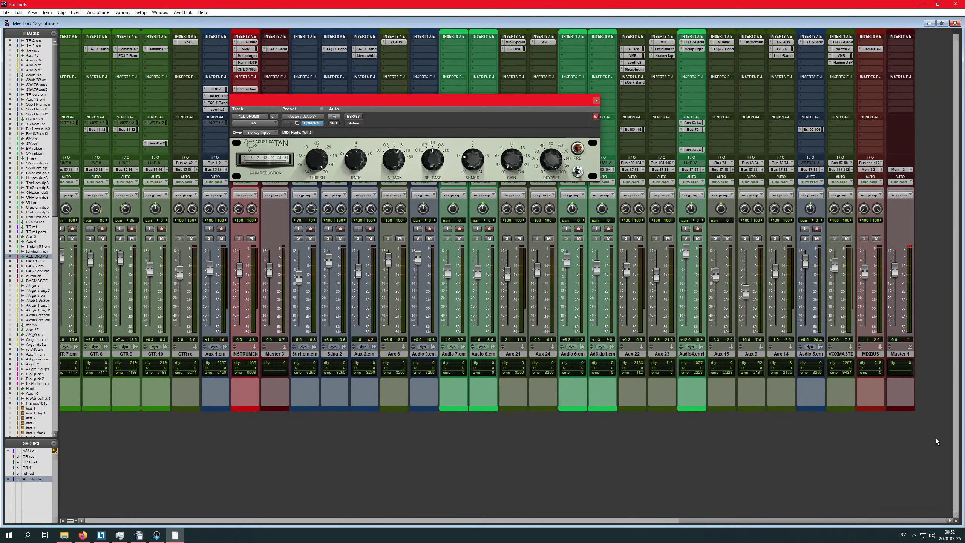
left_click(846, 239)
key("ctrl+equal")
key("space")
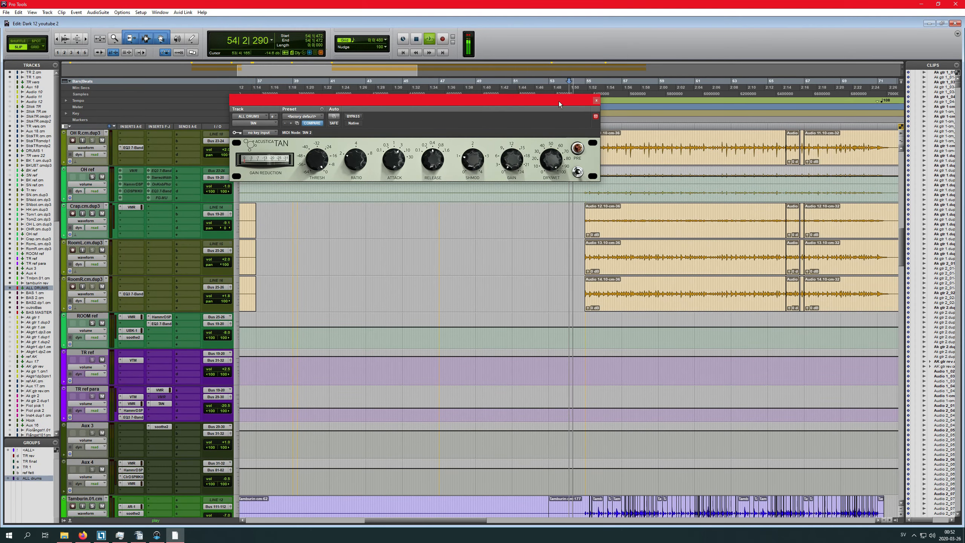
left_click_drag(560, 102, 534, 159)
key("ctrl+equal")
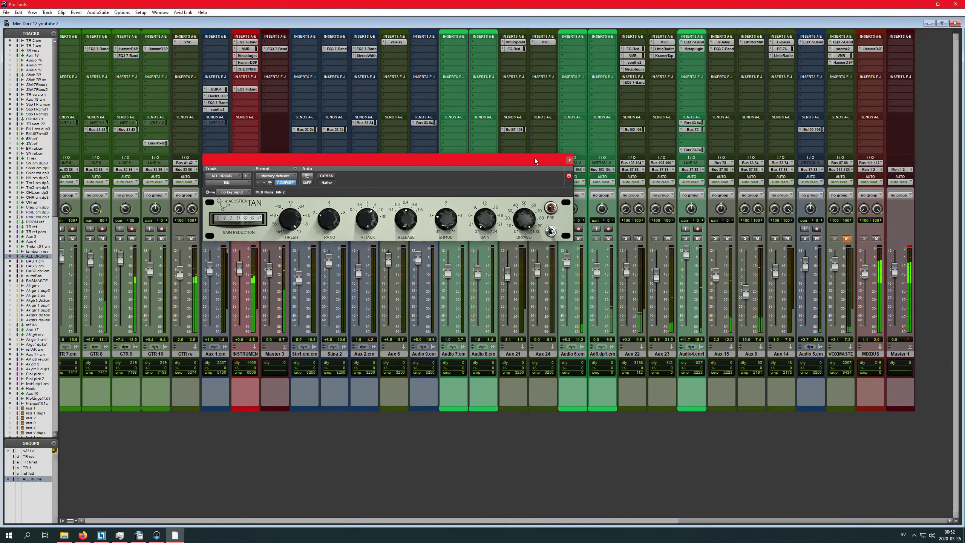
Turn on PRE in the ALL DRUMS TAN compressor and adjust its gain, threshold and SHMOD during playback
left_click(551, 208)
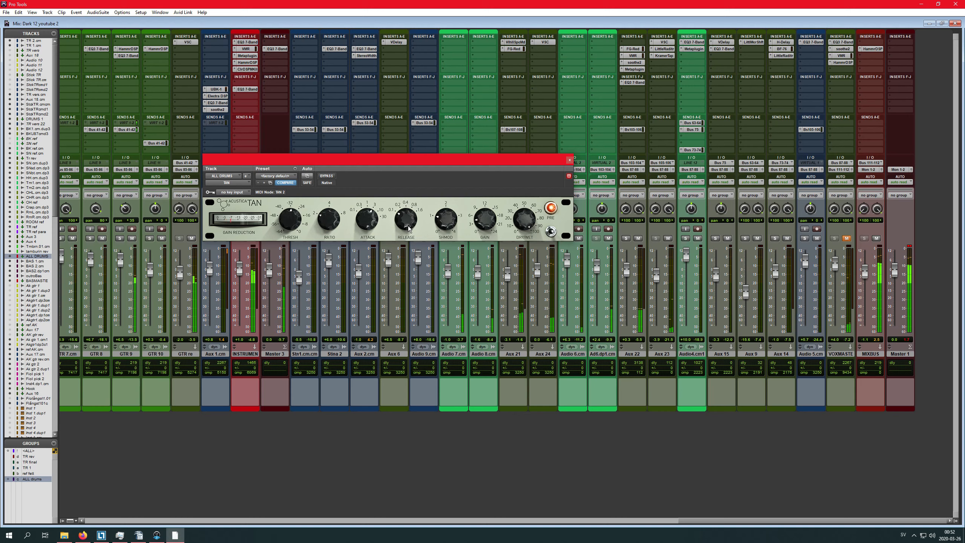
mouse_move(484, 228)
left_mouse_down()
mouse_move(486, 218)
mouse_move(485, 229)
left_mouse_up()
left_click_drag(298, 219, 295, 231)
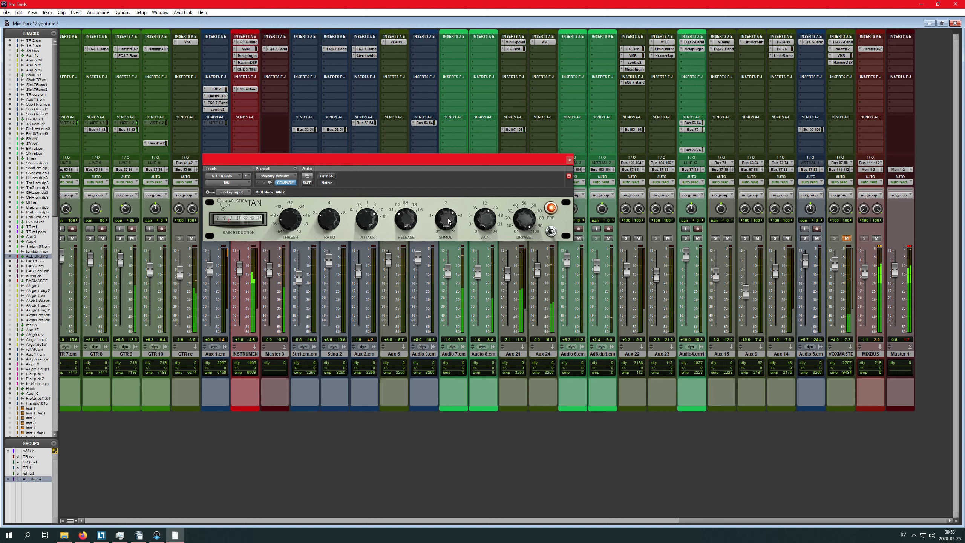
left_click_drag(450, 218, 445, 245)
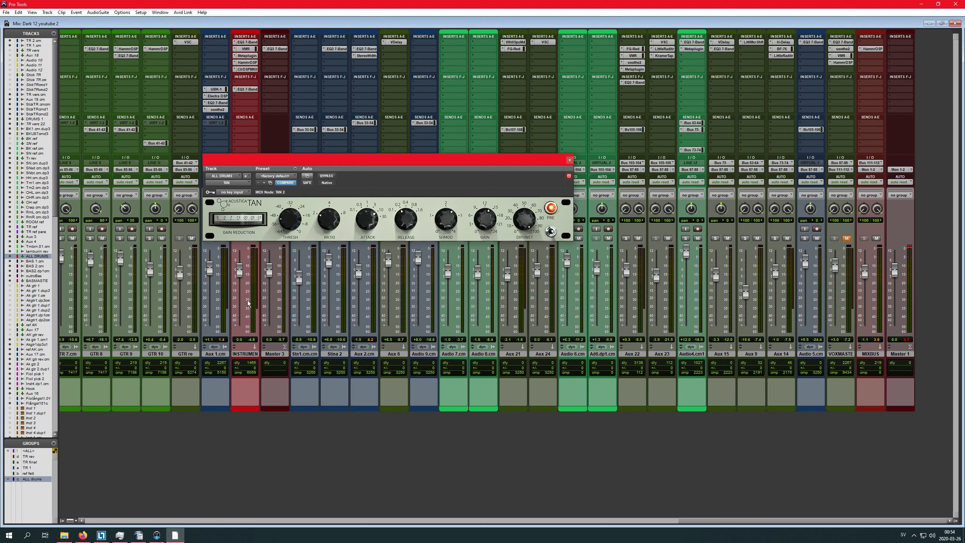
With the INSTRUMEN track muted, restart playback and adjust the TAN compressor's release and gain
left_click_drag(353, 162, 429, 173)
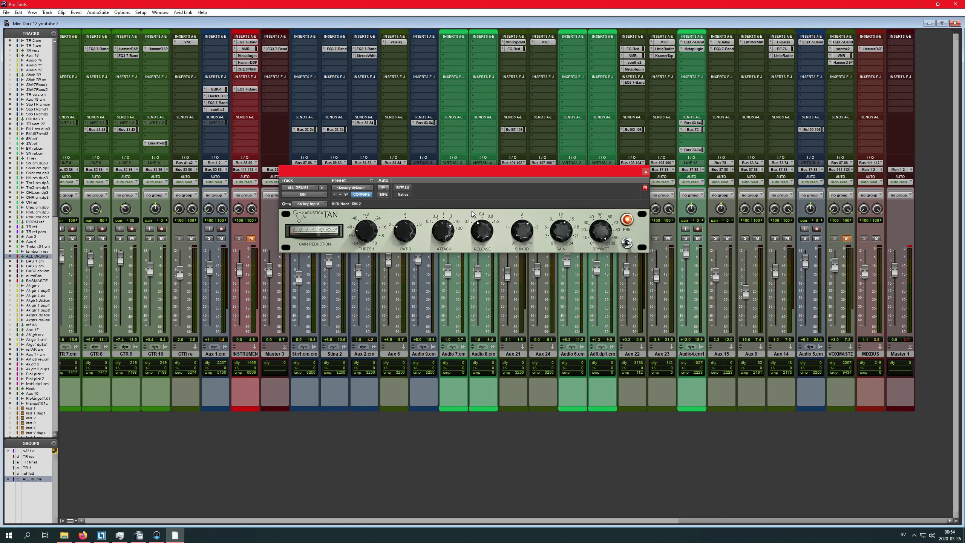
left_click_drag(490, 238, 494, 277)
key("space")
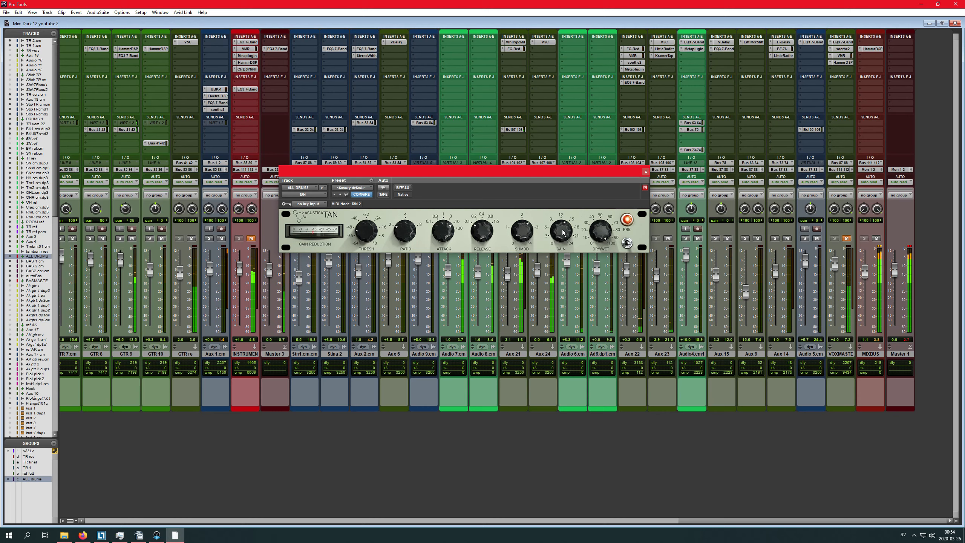
left_click_drag(563, 232, 561, 262)
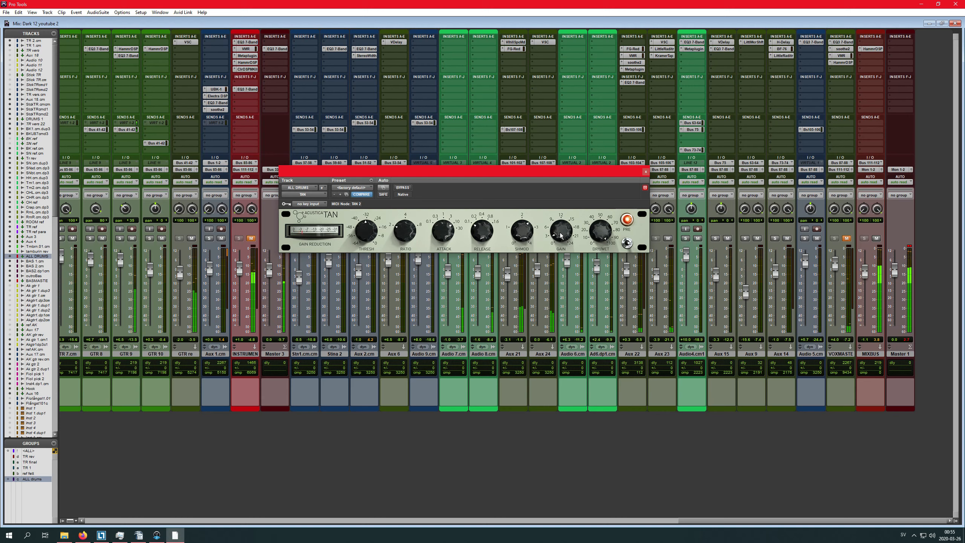
Bypass and re-enable the TAN on ALL DRUMS while the mix plays with the INSTRUMEN track muted
left_click(403, 188)
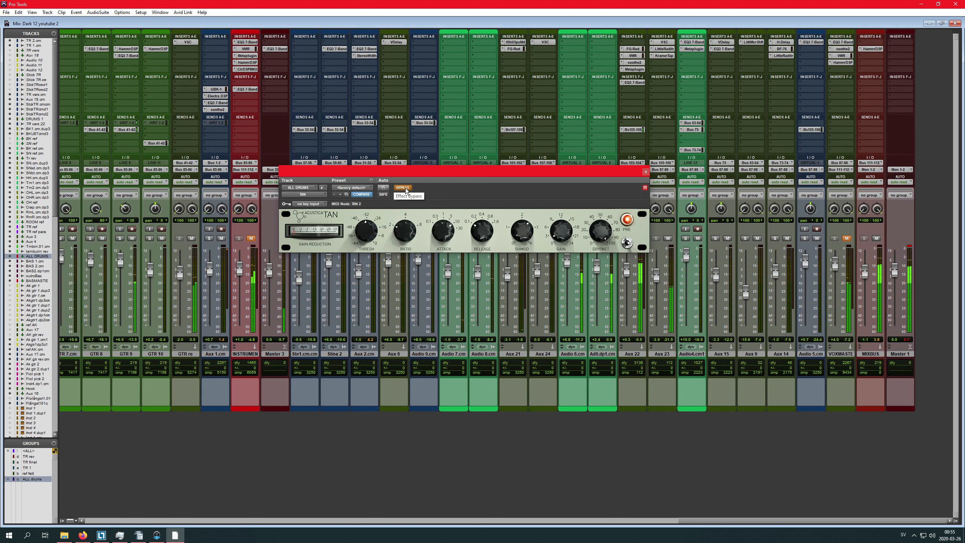
left_click(403, 188)
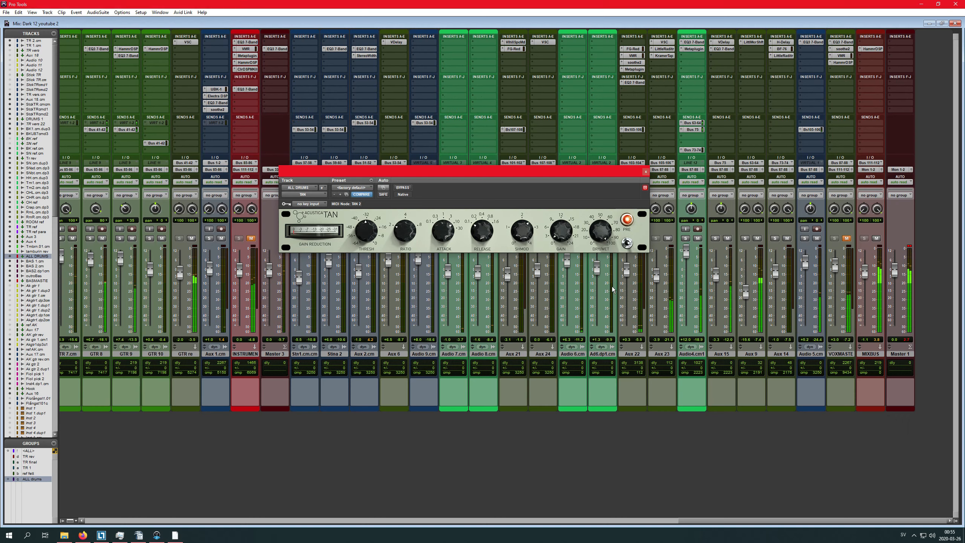
Unmute the INSTRUMEN track, and bypass and re-enable the ALL DRUMS TAN to compare it with the instruments playing
left_click(250, 239)
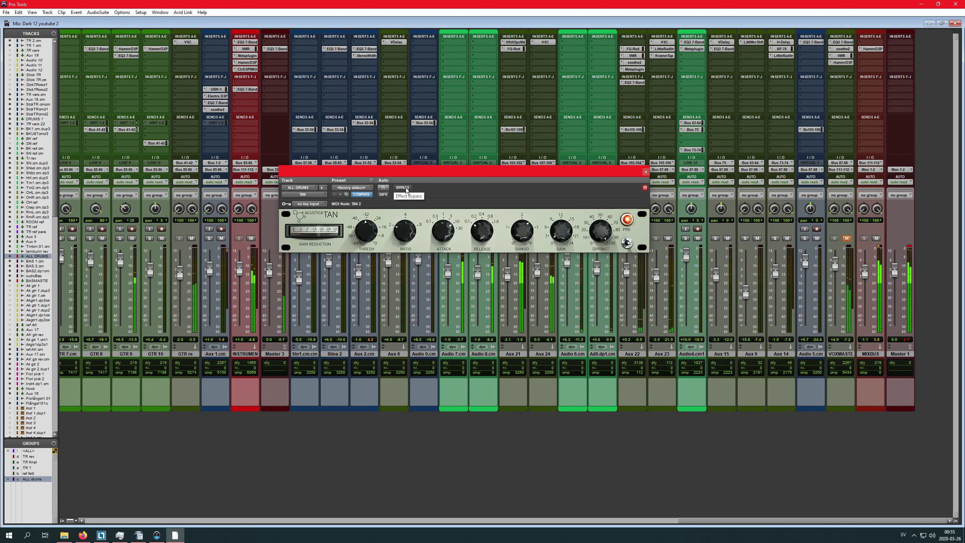
left_click_drag(691, 521, 624, 521)
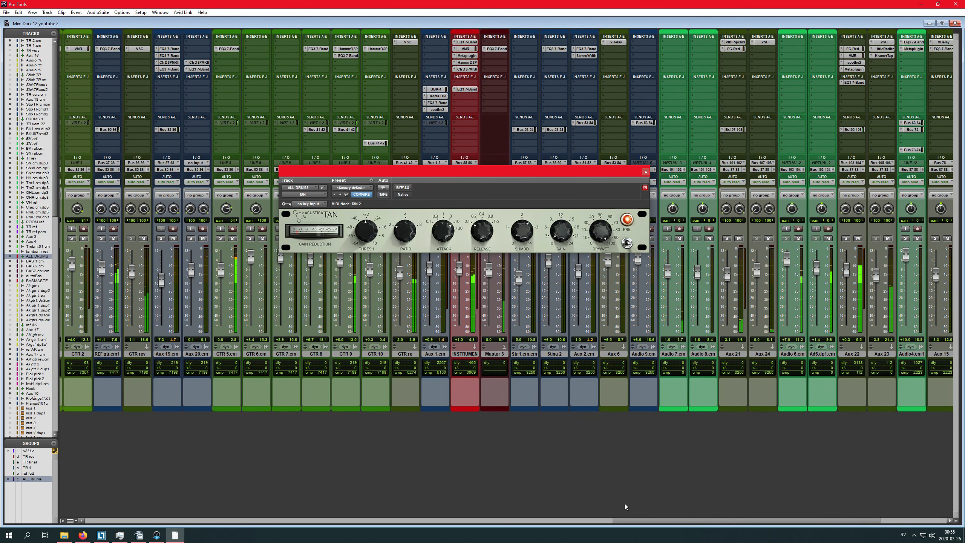
left_click(403, 189)
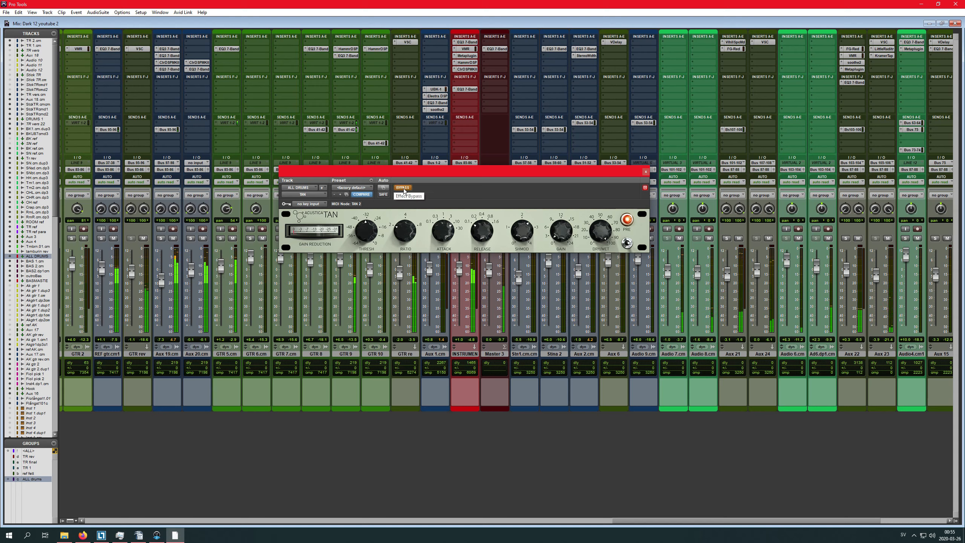
left_click(403, 188)
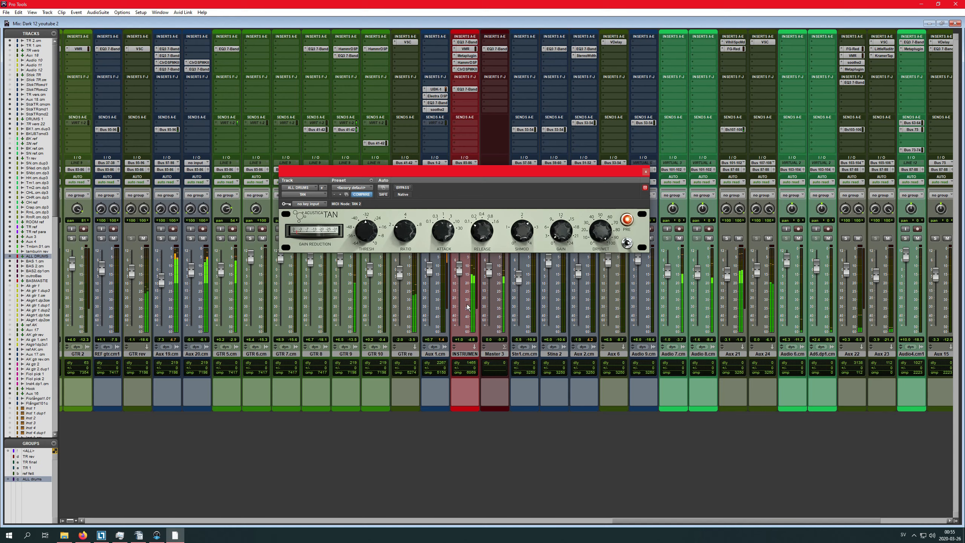
Move the TAN window up clear of the faders and compare the playing mix once more with TAN bypassed and re-enabled
left_click_drag(470, 171, 465, 128)
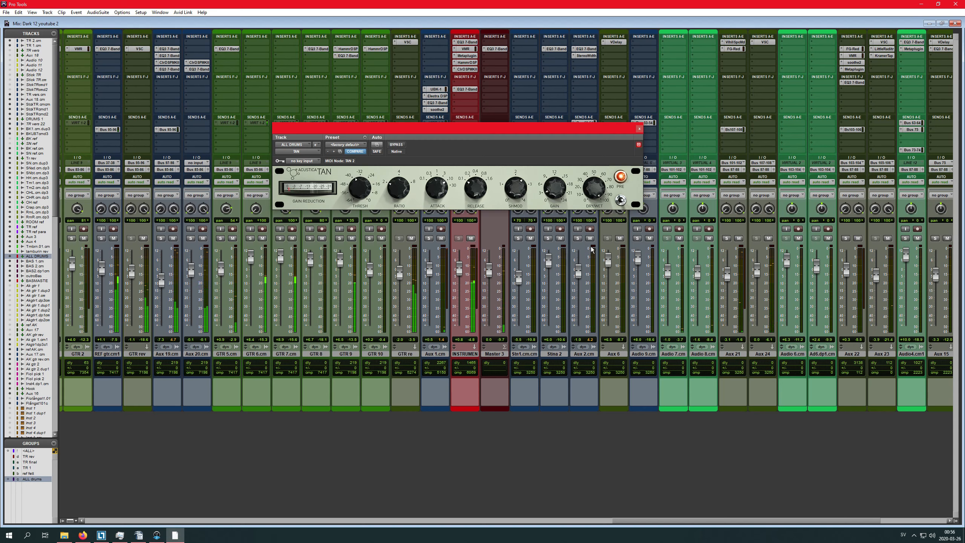
key("ctrl+alt+super+w")
key("ctrl+alt+super+w")
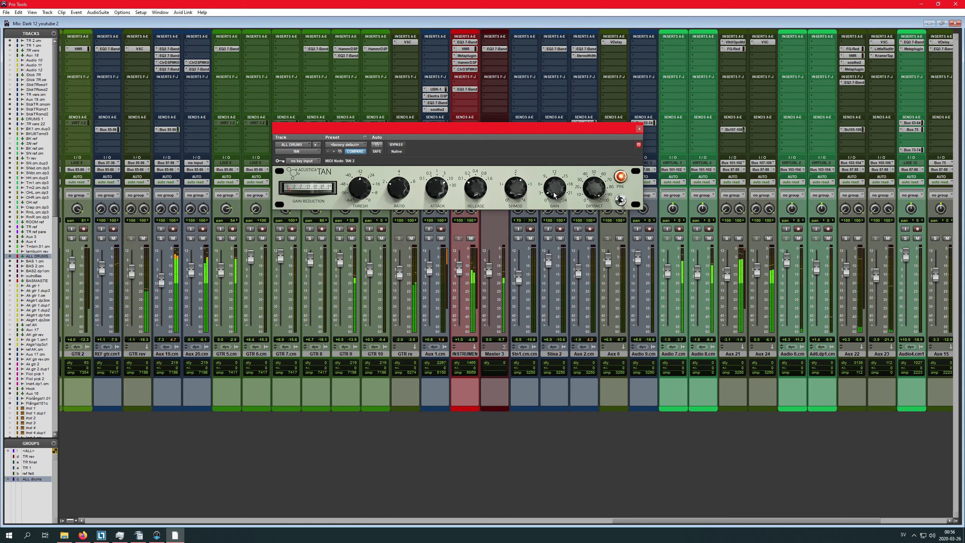
left_click(399, 146)
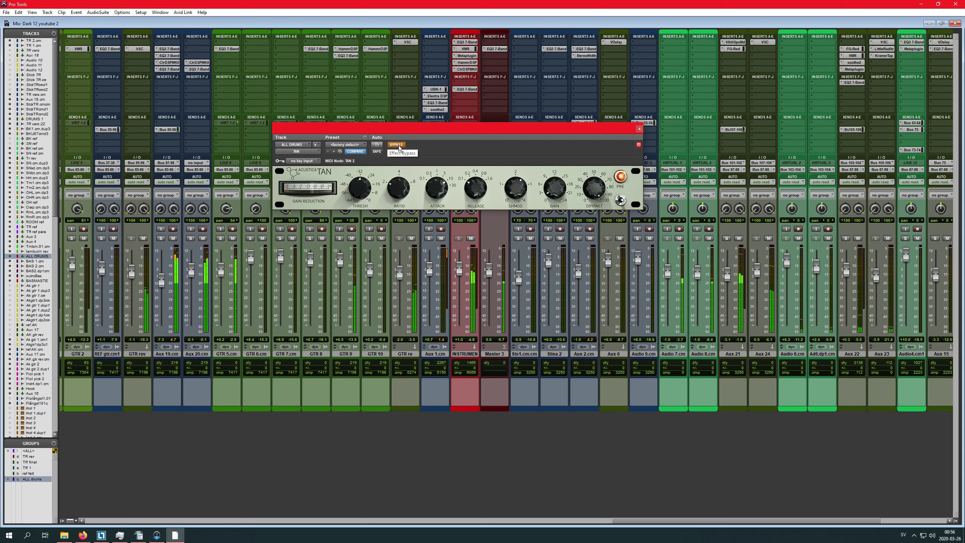
left_click(397, 145)
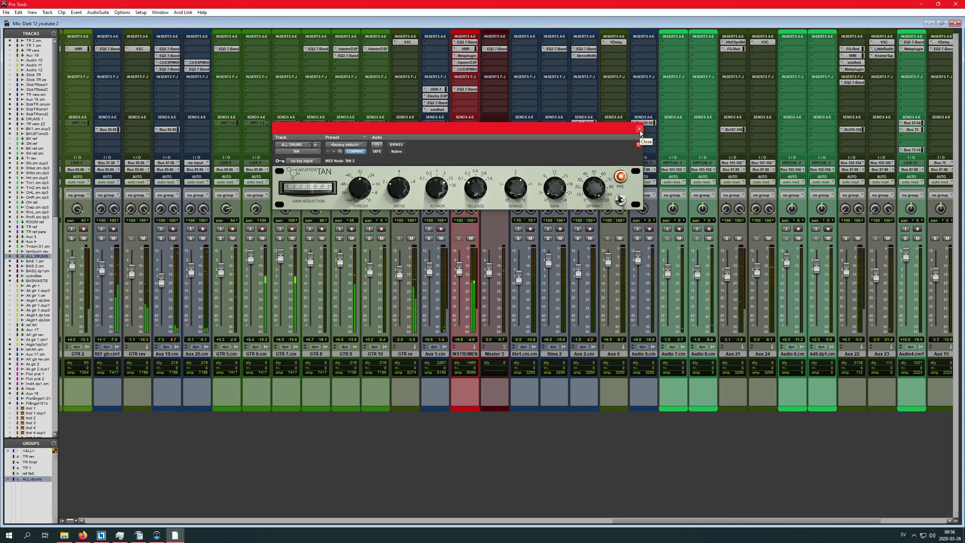
Continue playback from bar 80 in the Edit window's timeline, and return to the mixer
key("ctrl+equal")
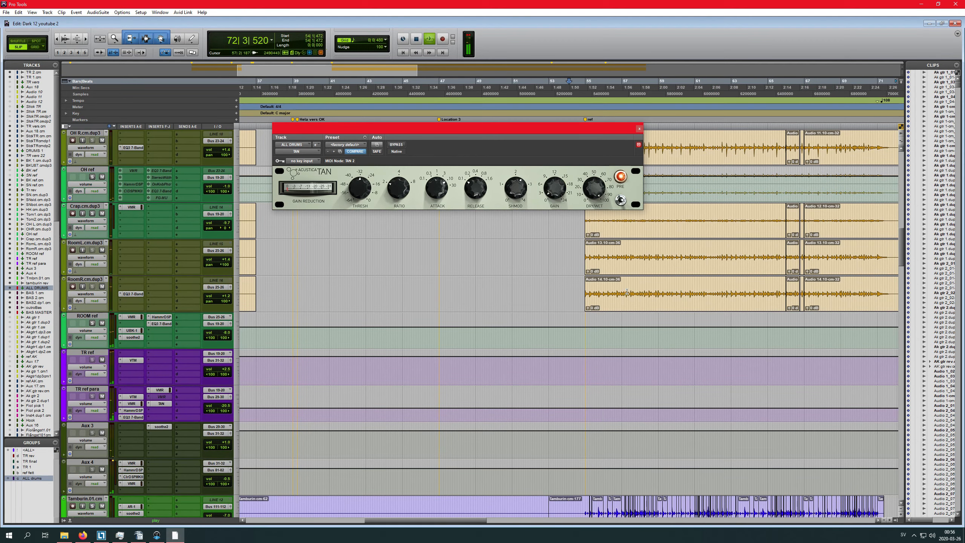
scroll(630, 282, "right", 7)
scroll(422, 278, "left", 2)
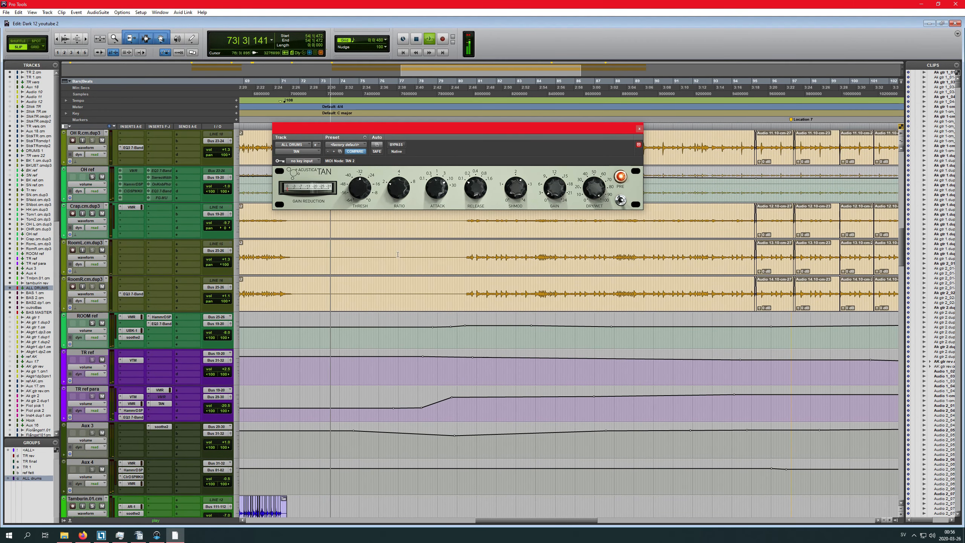
left_click(460, 94)
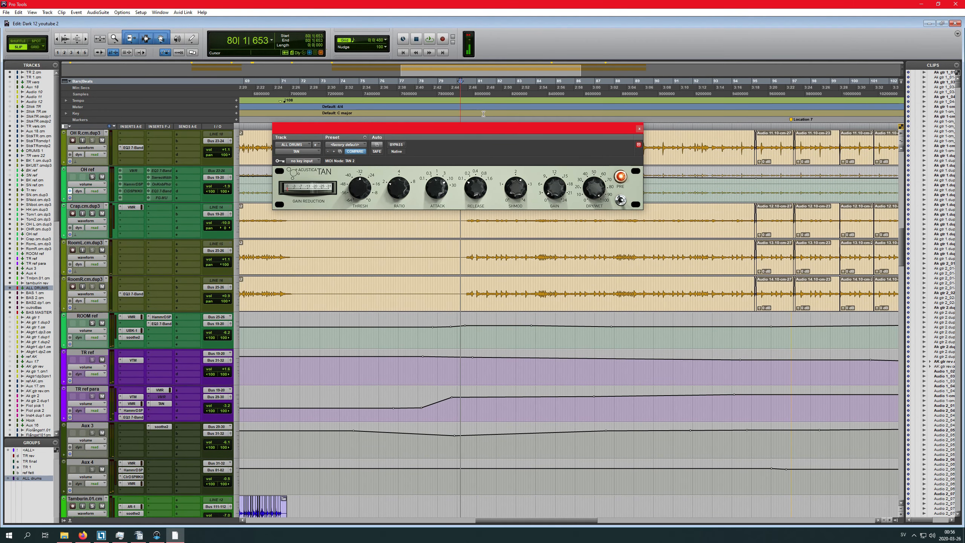
key("ctrl+equal")
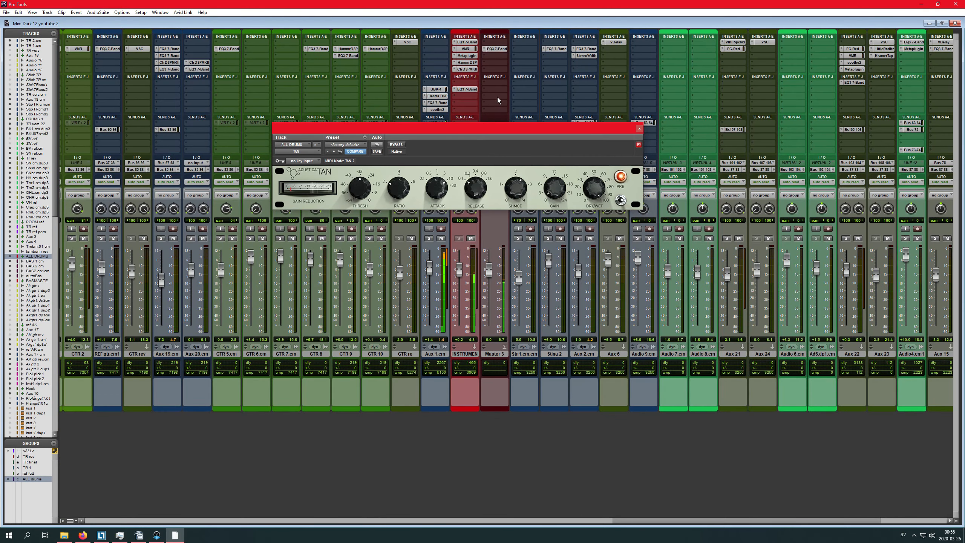
Unmute the VOXMASTE track, compare the full mix with the ALL DRUMS TAN bypassed and re-enabled, and close the plug-in window
left_click_drag(647, 518, 852, 435)
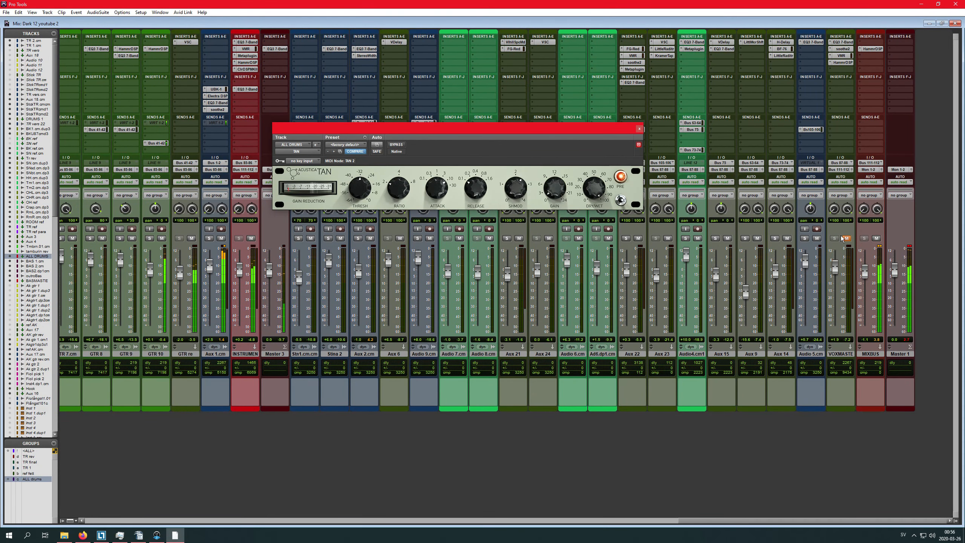
left_click_drag(710, 520, 796, 539)
left_click(395, 144)
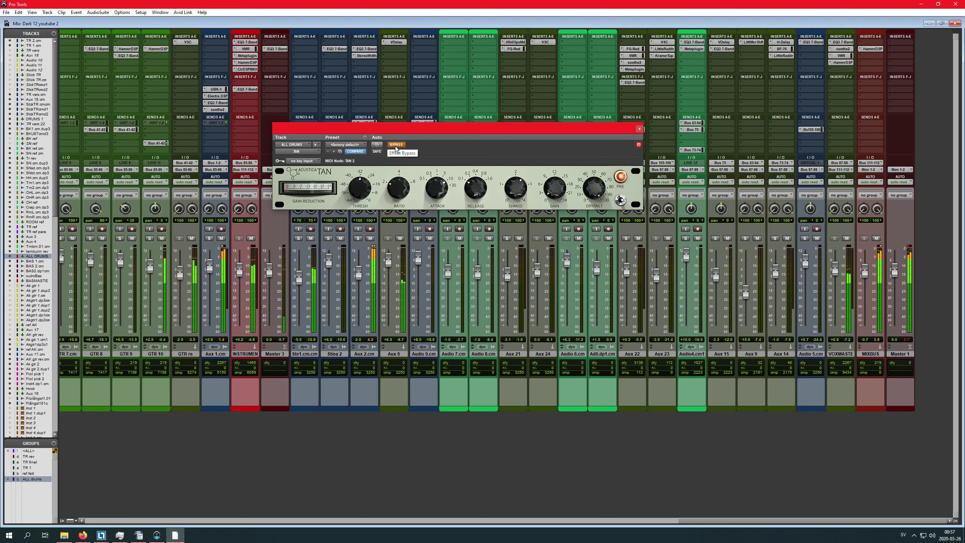
left_click(396, 145)
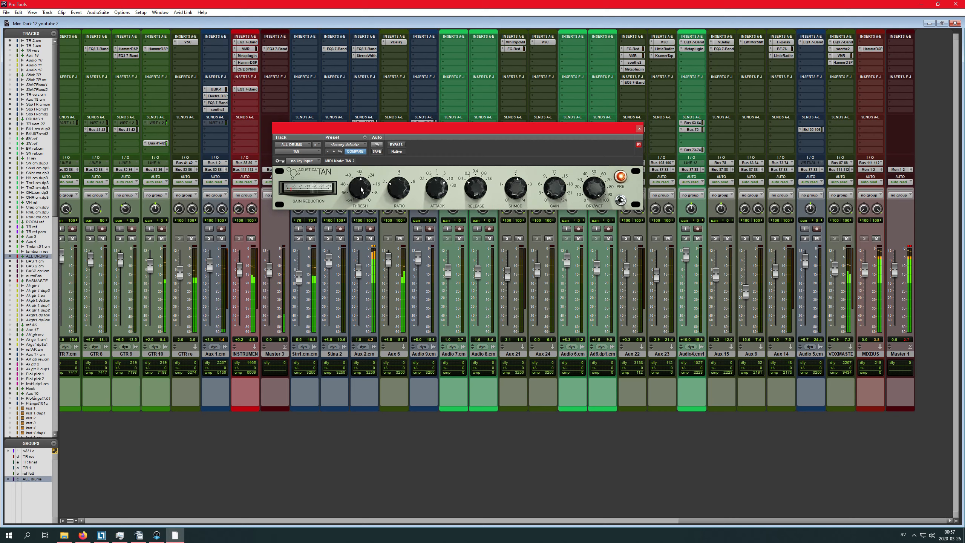
left_click(398, 146)
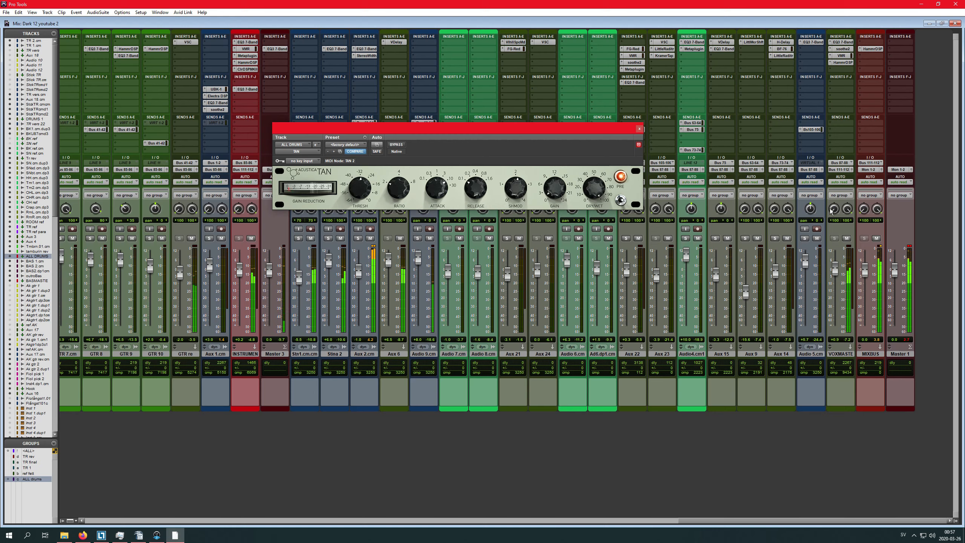
left_click(639, 130)
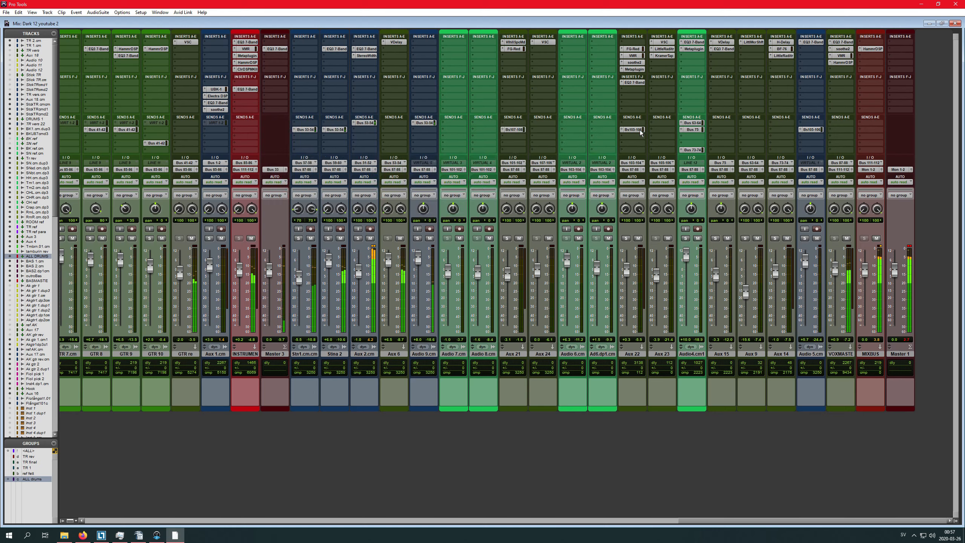
Zoom out the Edit window's timeline to follow the rest of the song as it plays, and return to the mixer
key("ctrl+equal")
key("r")
key("r")
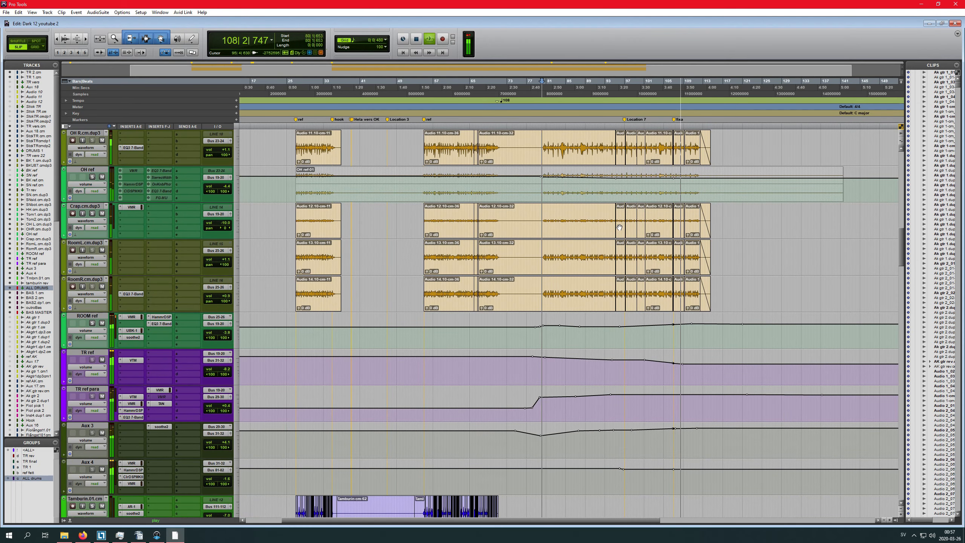
key("ctrl+equal")
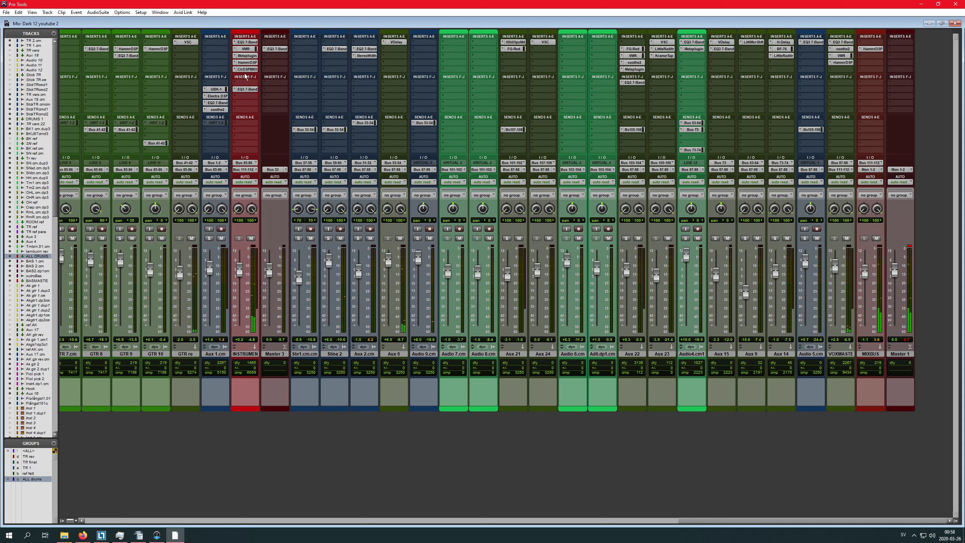
Reopen the TAN compressor on the ALL DRUMS track and move its window up, away from the ALL DRUMS channel
left_click_drag(698, 520, 264, 513)
left_click_drag(447, 510, 512, 531)
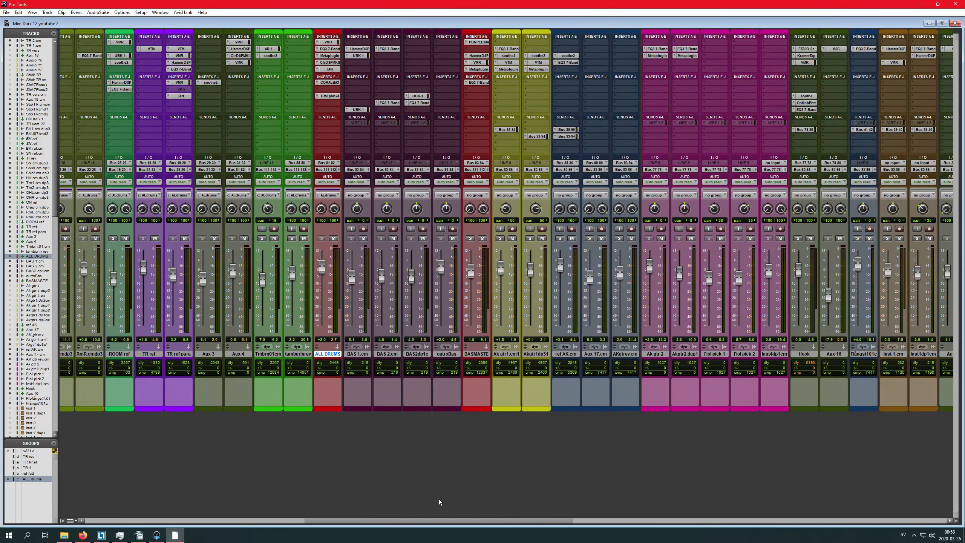
left_click(331, 70)
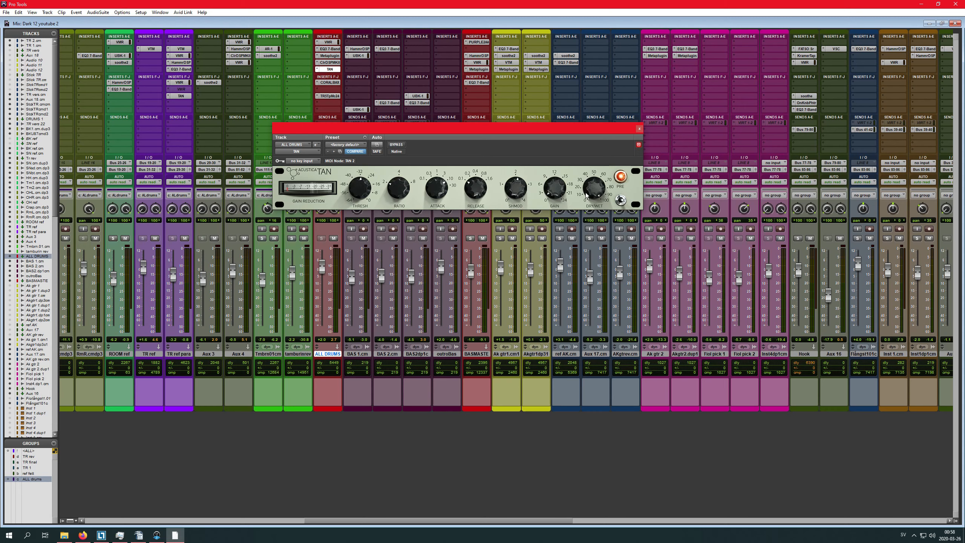
left_click_drag(422, 128, 495, 99)
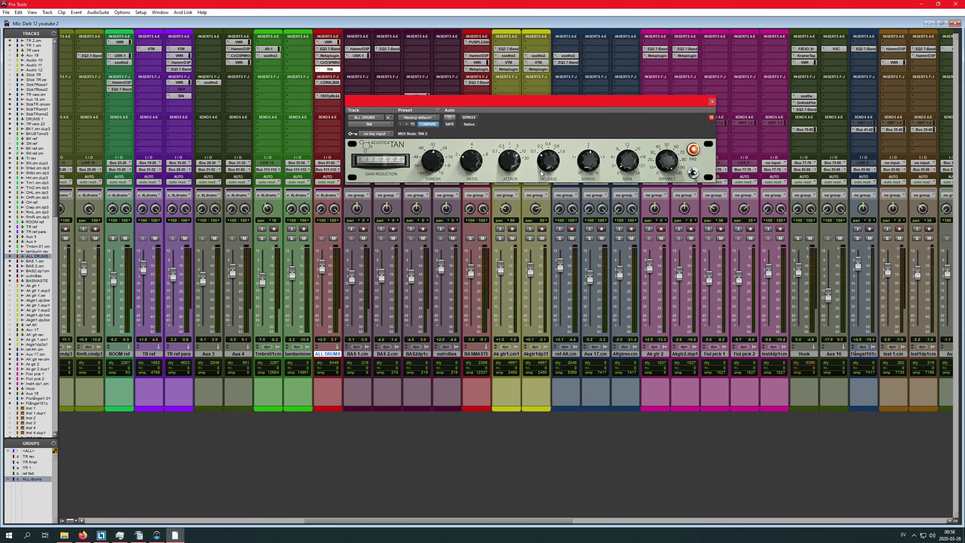
left_click_drag(536, 100, 548, 82)
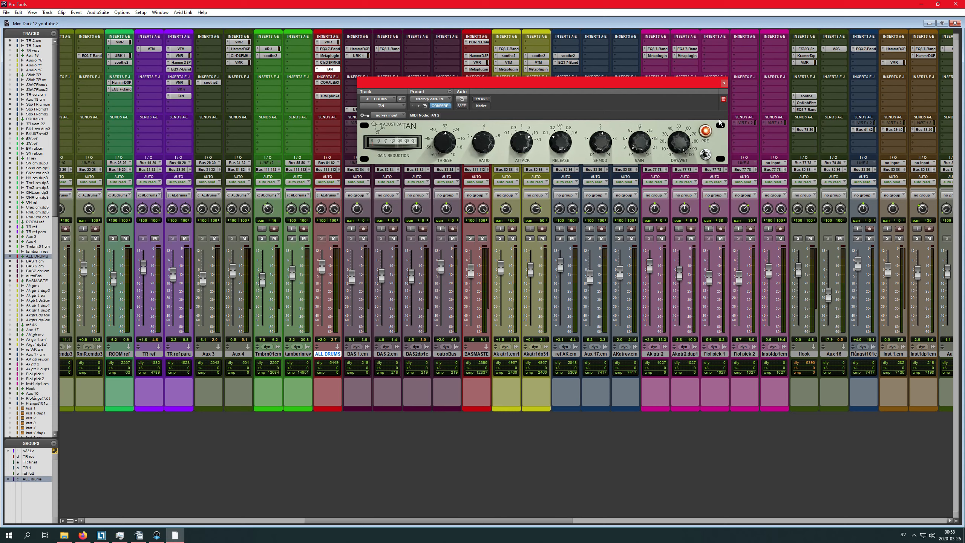
left_click_drag(611, 82, 647, 77)
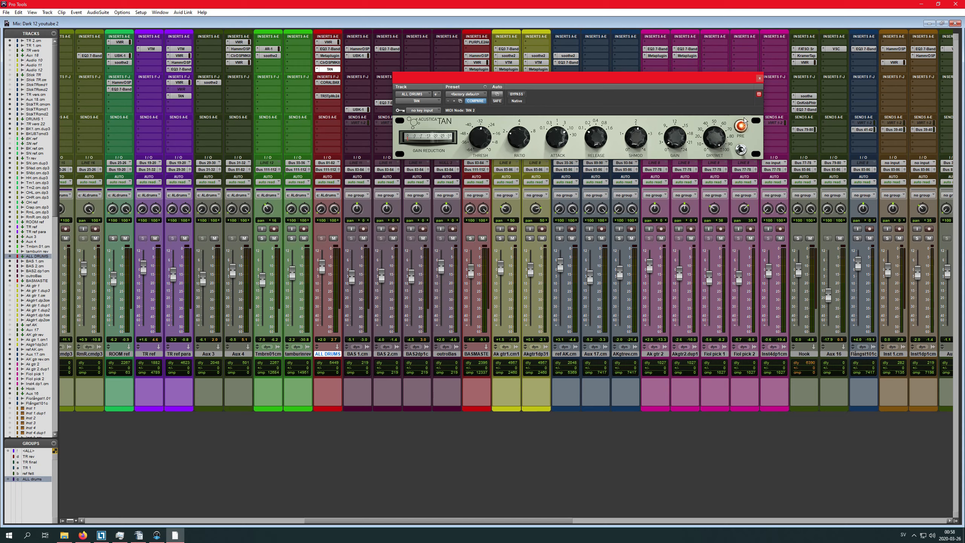
left_click_drag(669, 83, 659, 93)
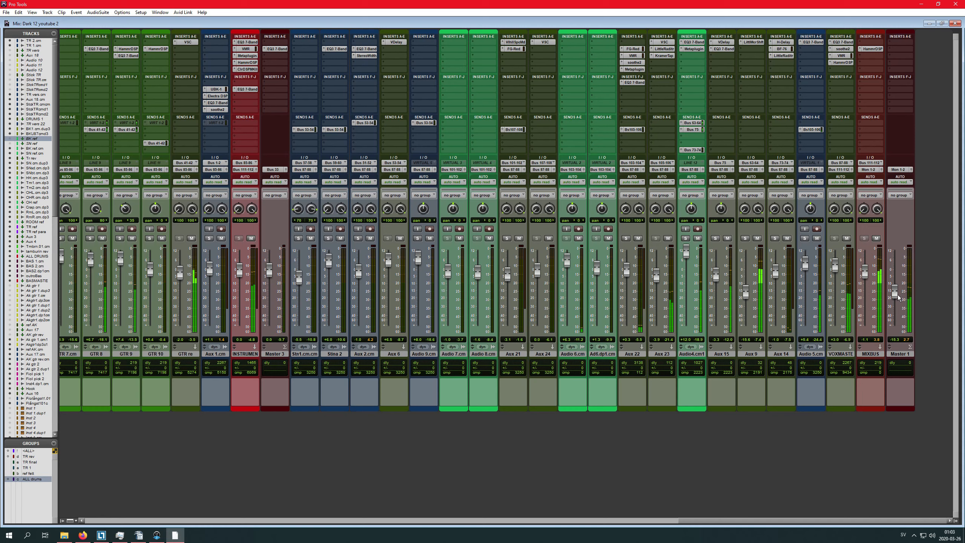
Raise the Master 1 fader to 0.0 dB while the mix plays
left_click_drag(896, 295, 896, 273)
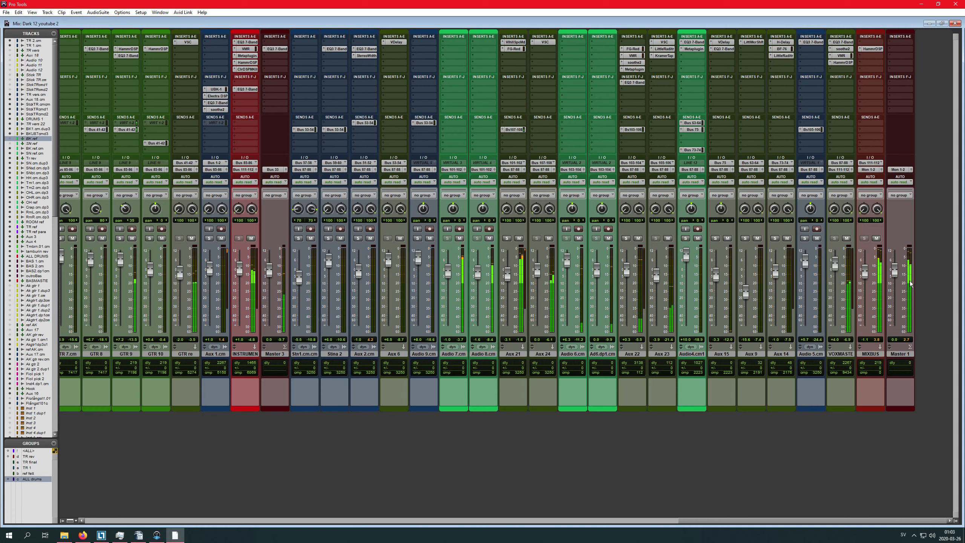